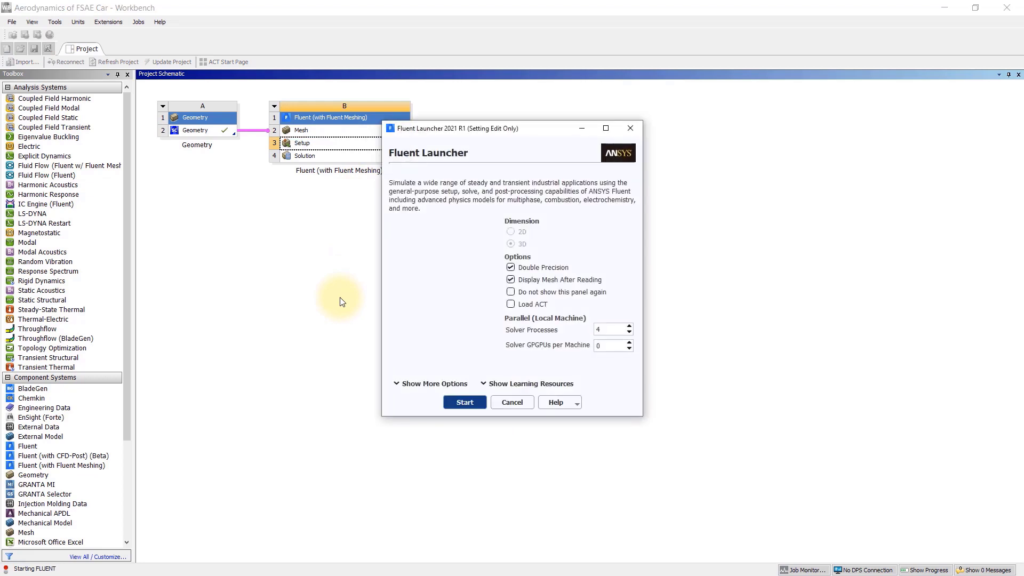
Step: Launch Fluent in 3D double precision with 4 solver processes to load the car mesh
click(464, 402)
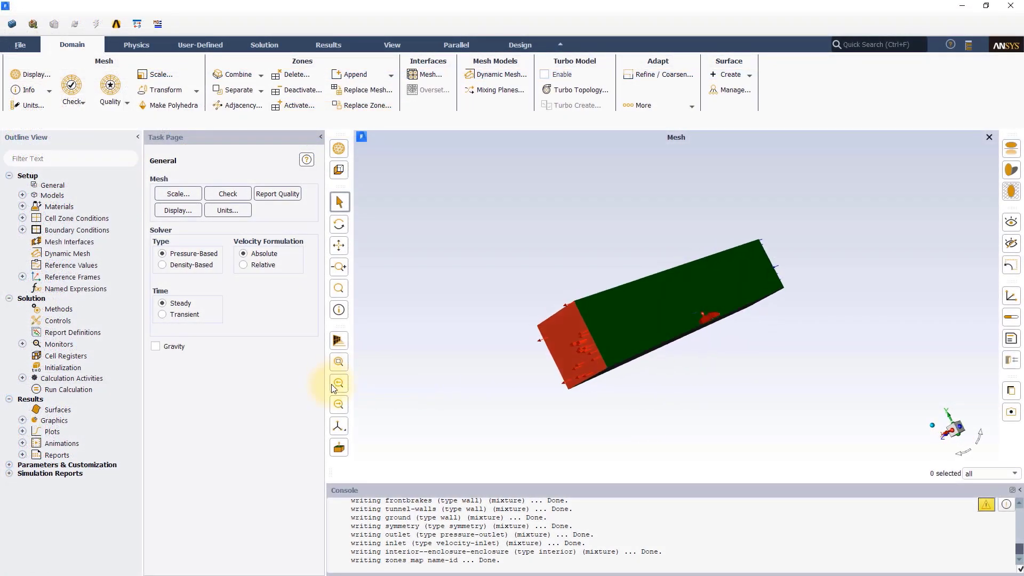
Step: Redisplay the mesh with inlet, outlet, symmetry and tunnel-walls hidden, showing only car and ground
drag(512, 402, 644, 423)
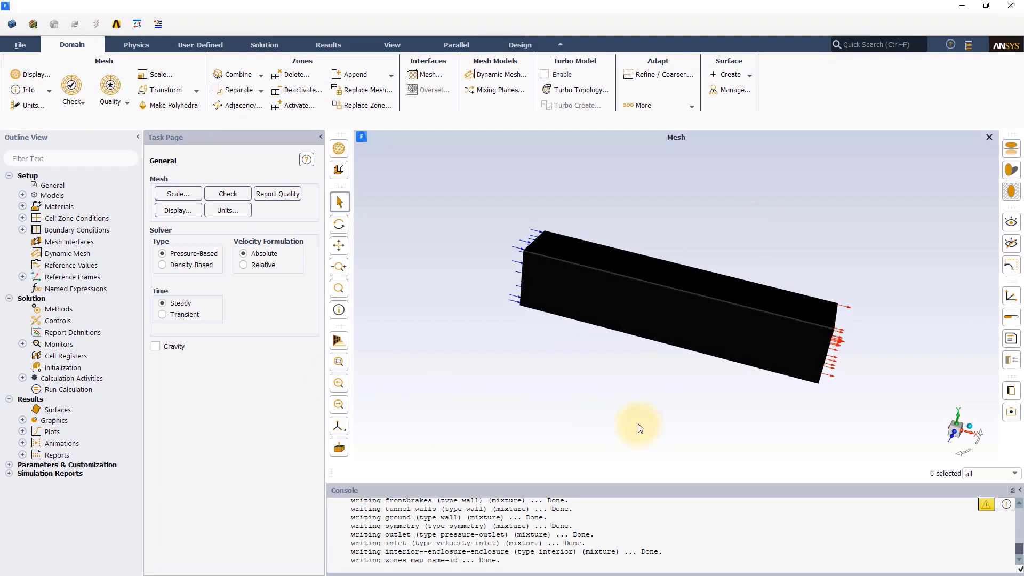
click(339, 148)
click(269, 385)
click(267, 377)
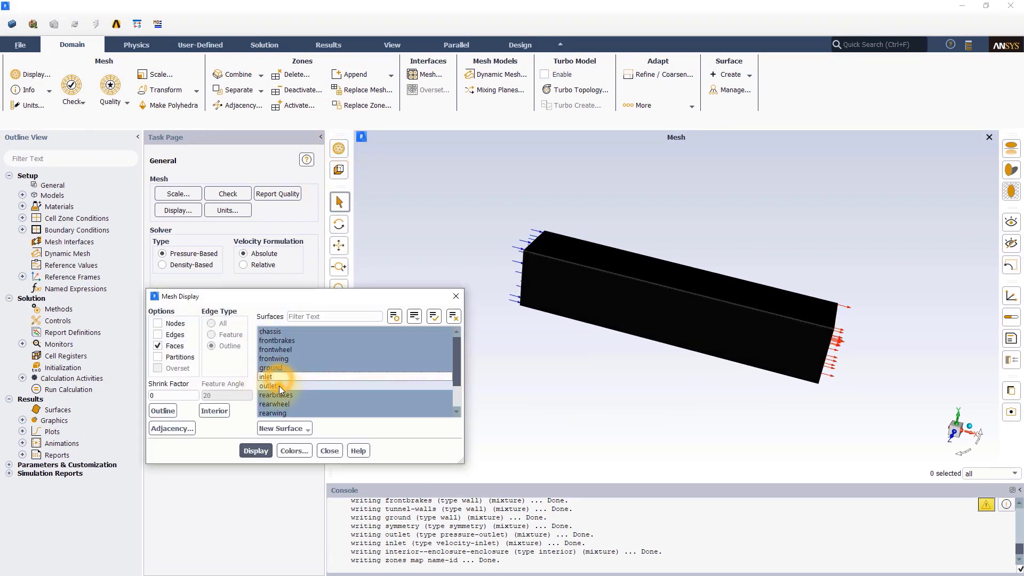
click(279, 368)
scroll(278, 380, down, 2)
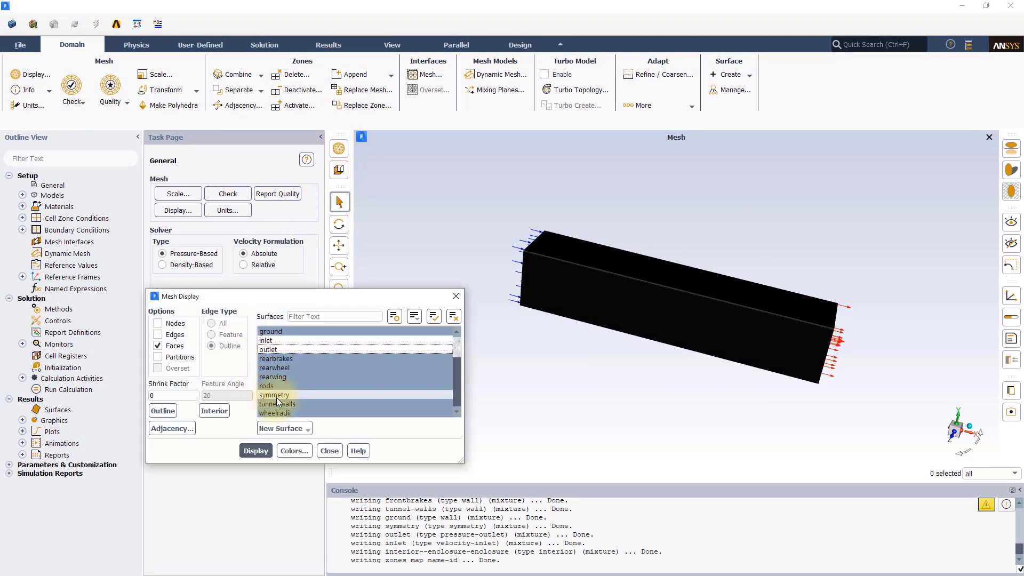
click(274, 395)
click(275, 404)
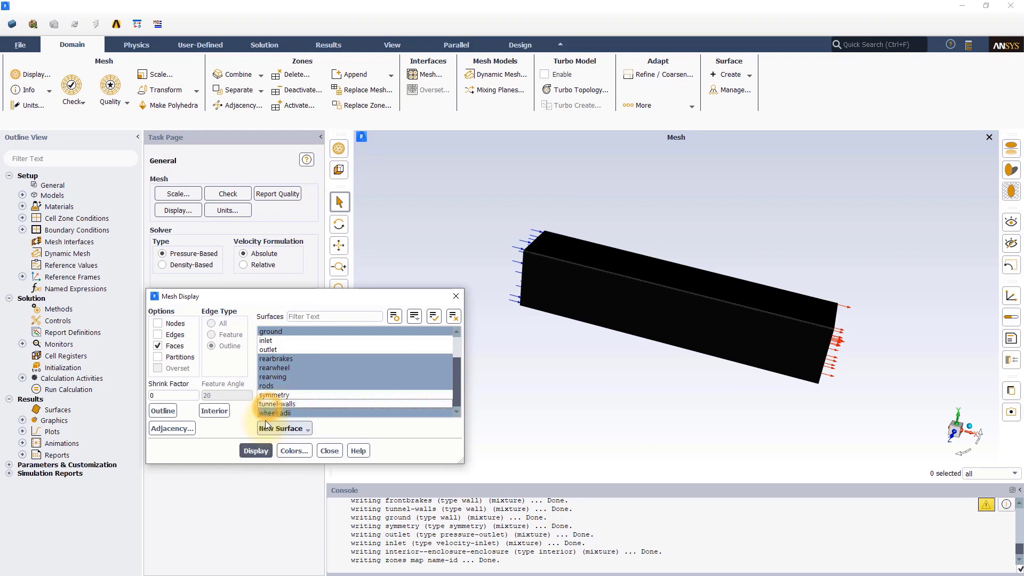
click(256, 451)
click(329, 451)
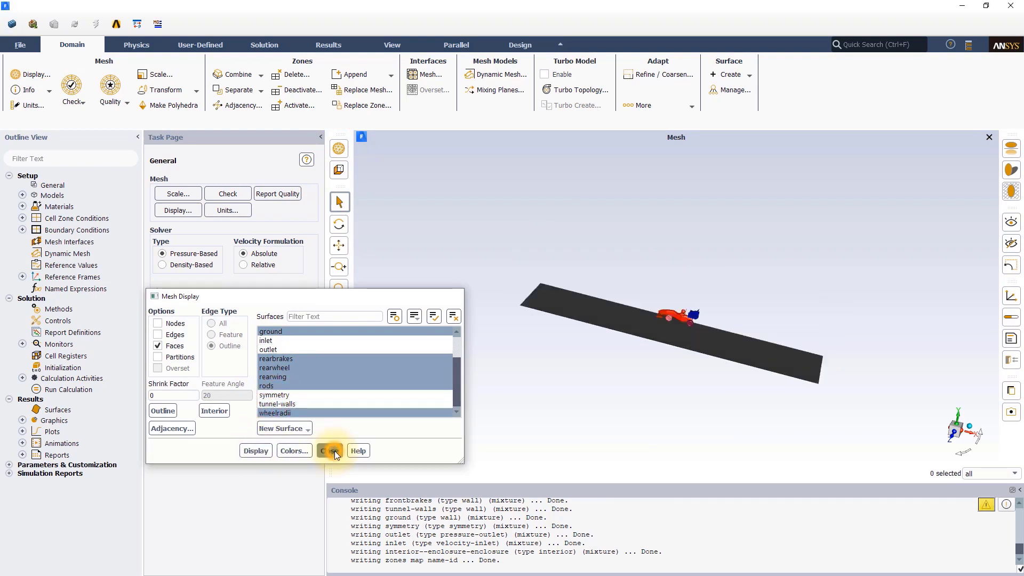
scroll(673, 312, up, 2)
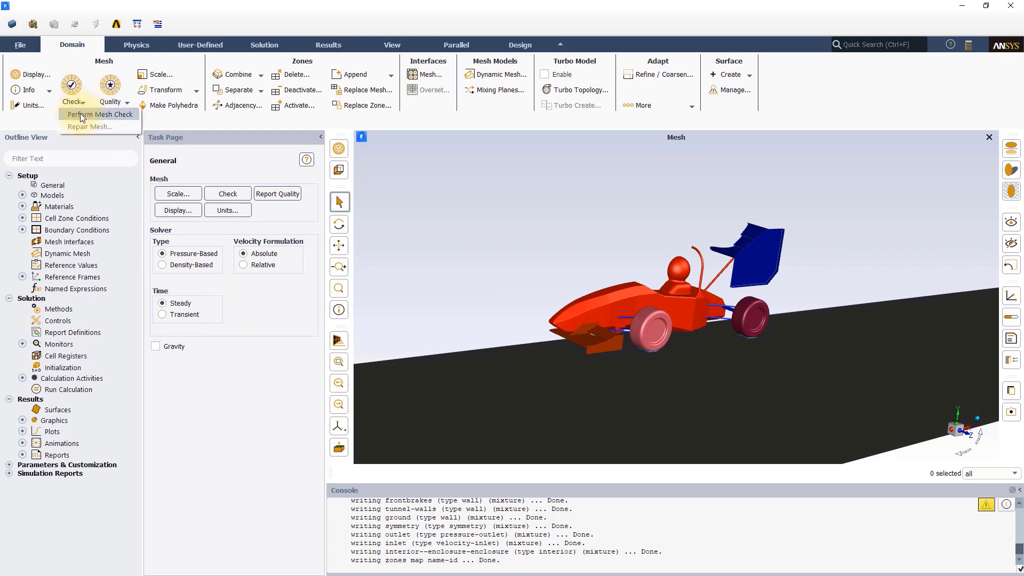
Step: Check the mesh and report quality: min orthogonal quality 0.100, max aspect ratio 112.4
click(71, 88)
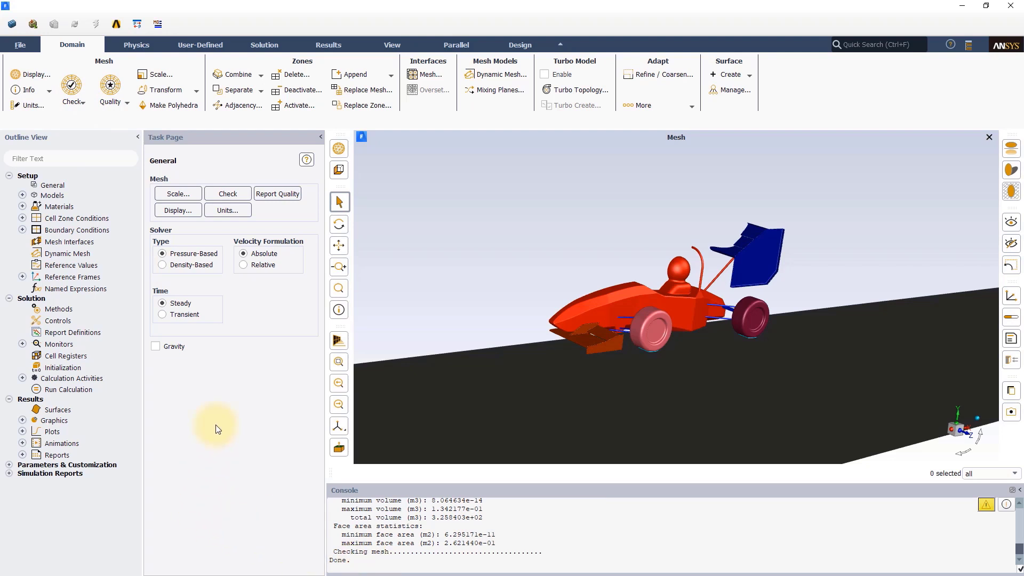
click(110, 98)
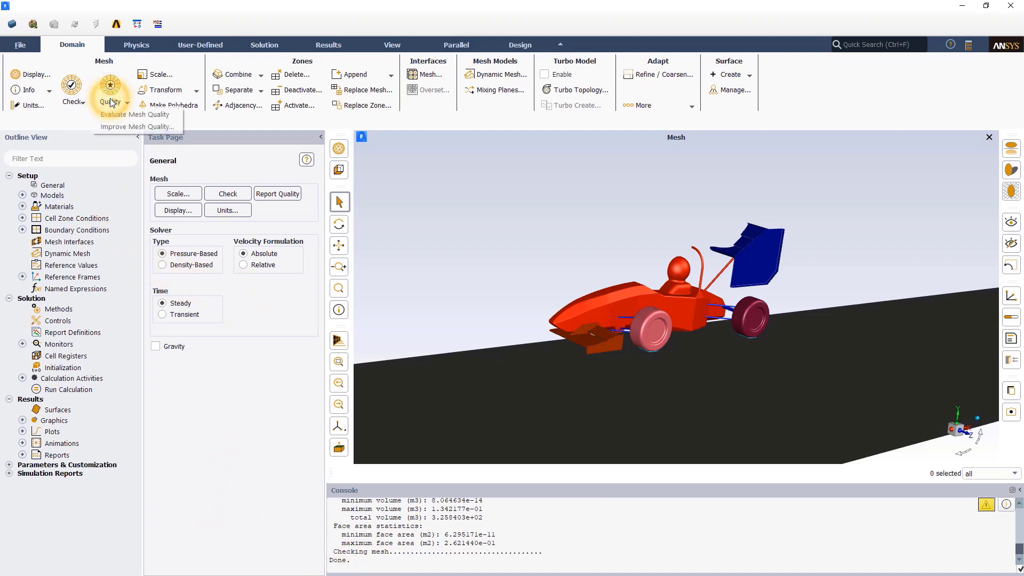
click(114, 115)
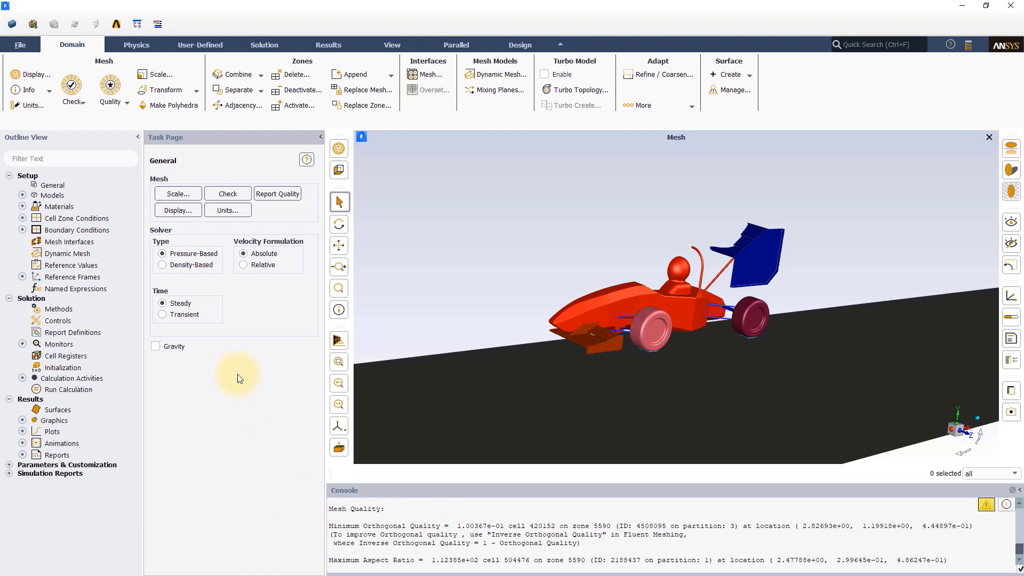
Step: Accept the operating conditions unchanged at 101325 Pa operating pressure
click(136, 46)
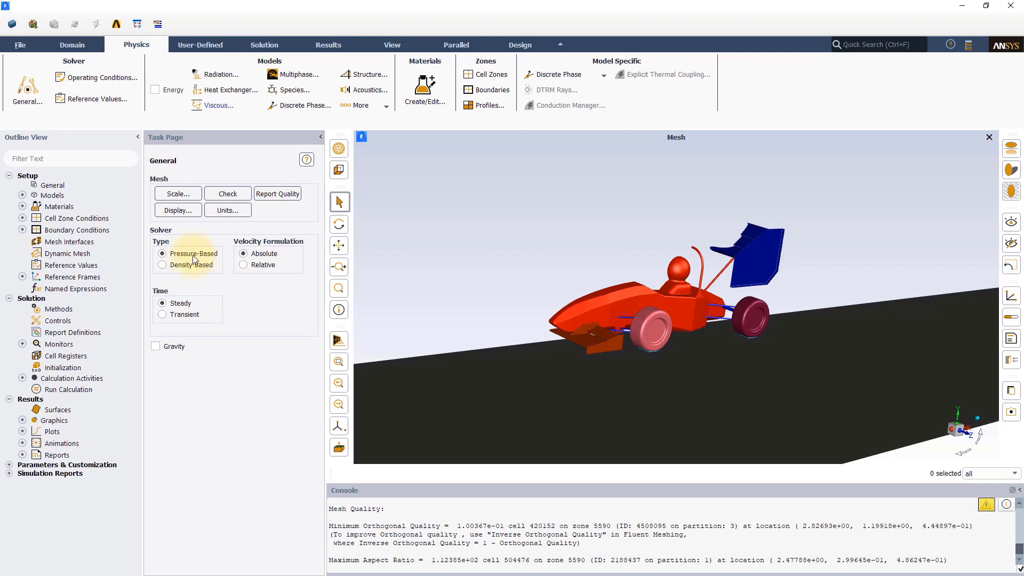
click(106, 79)
drag(229, 299, 227, 281)
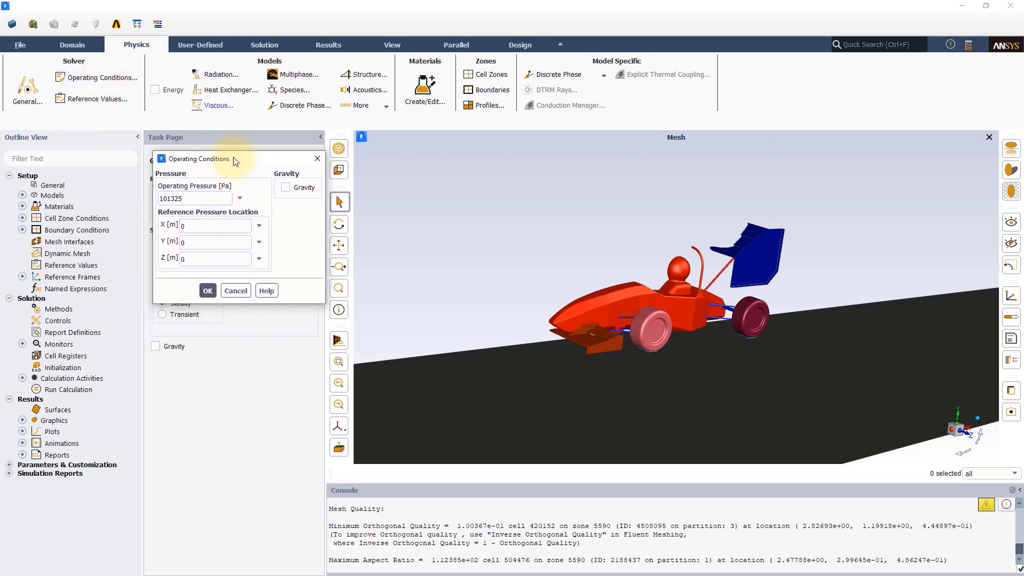
drag(235, 161, 225, 153)
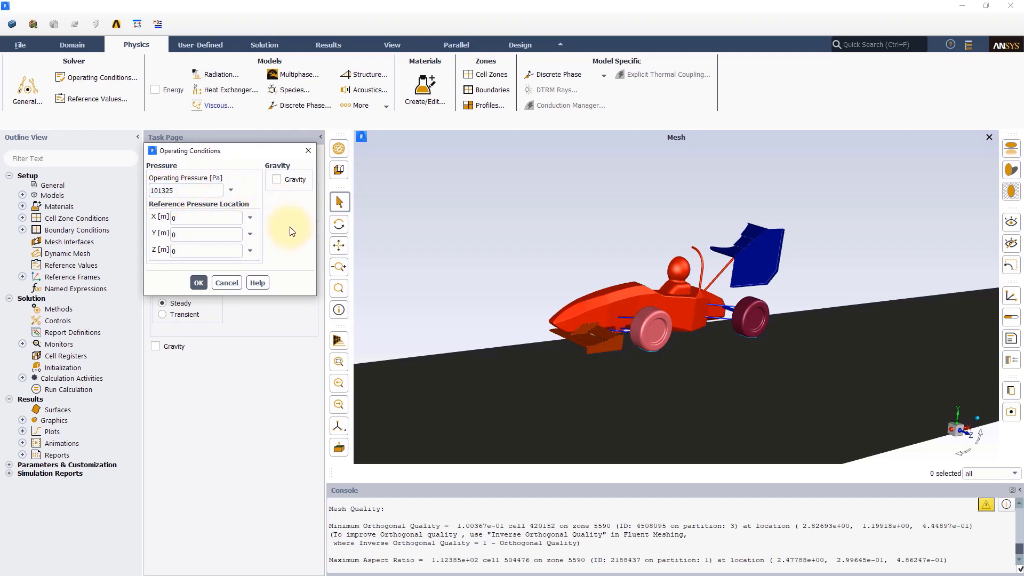
click(198, 283)
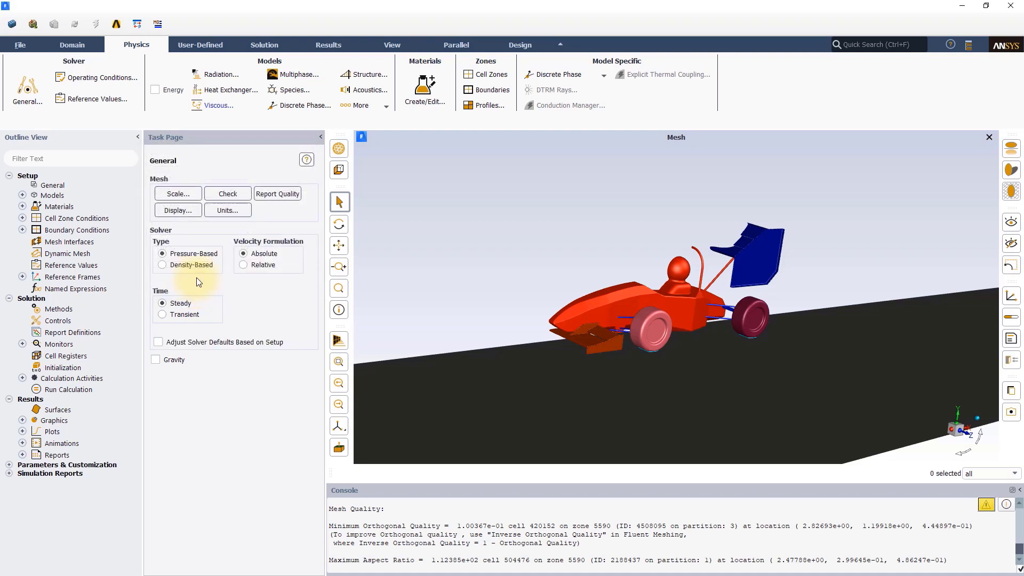
Step: Set the reference velocity to 20 m/s in Reference Values
click(98, 102)
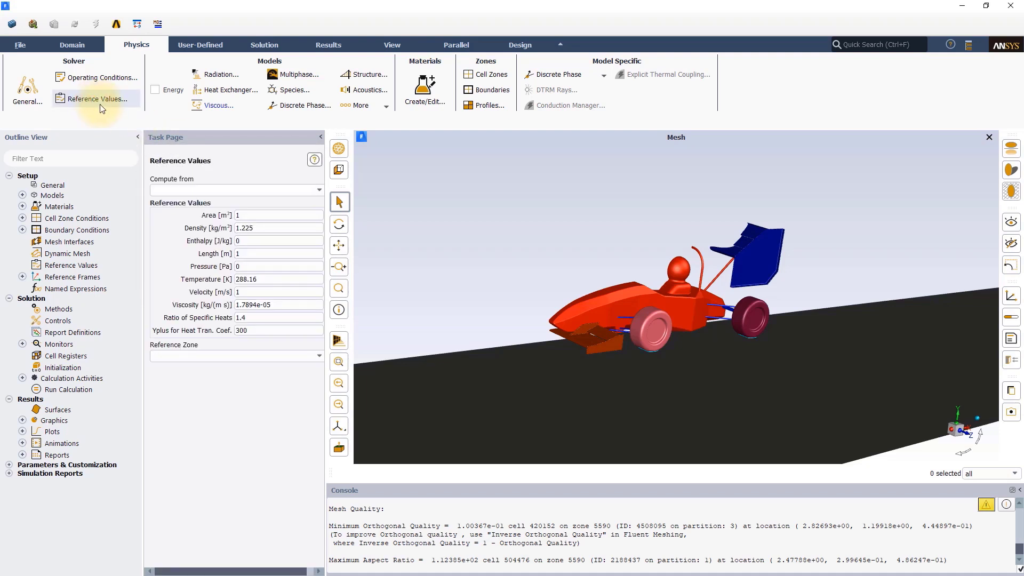
double_click(237, 292)
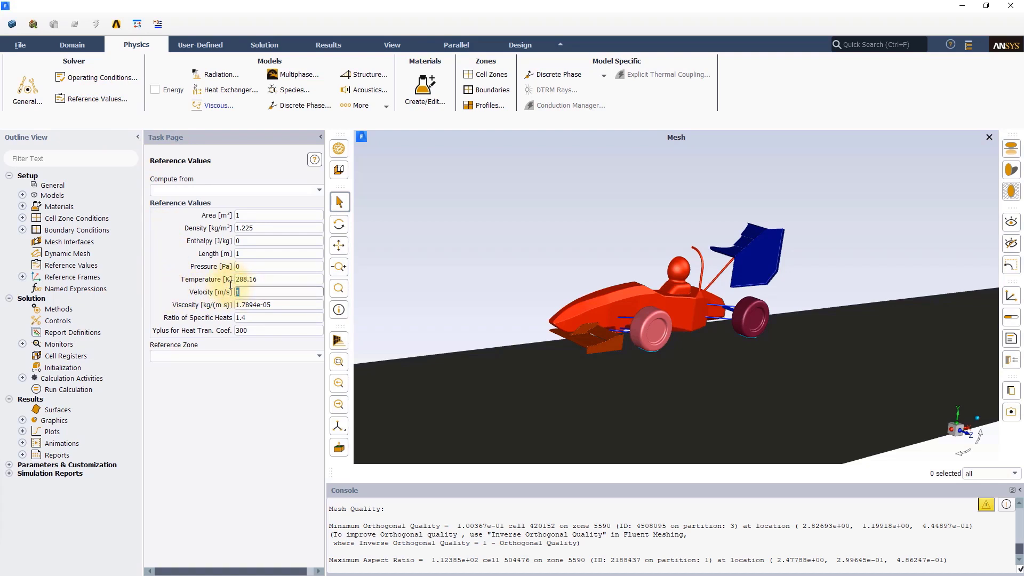
text(20)
key(Return)
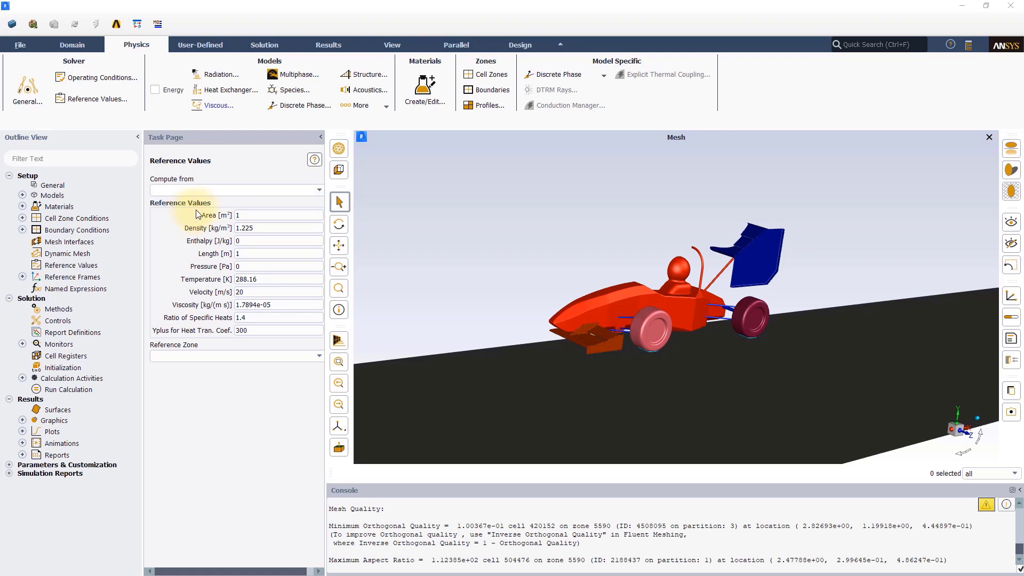
Step: Select chassis, brakes, wheels, wings and rods as surfaces for the projected area calculation
click(337, 45)
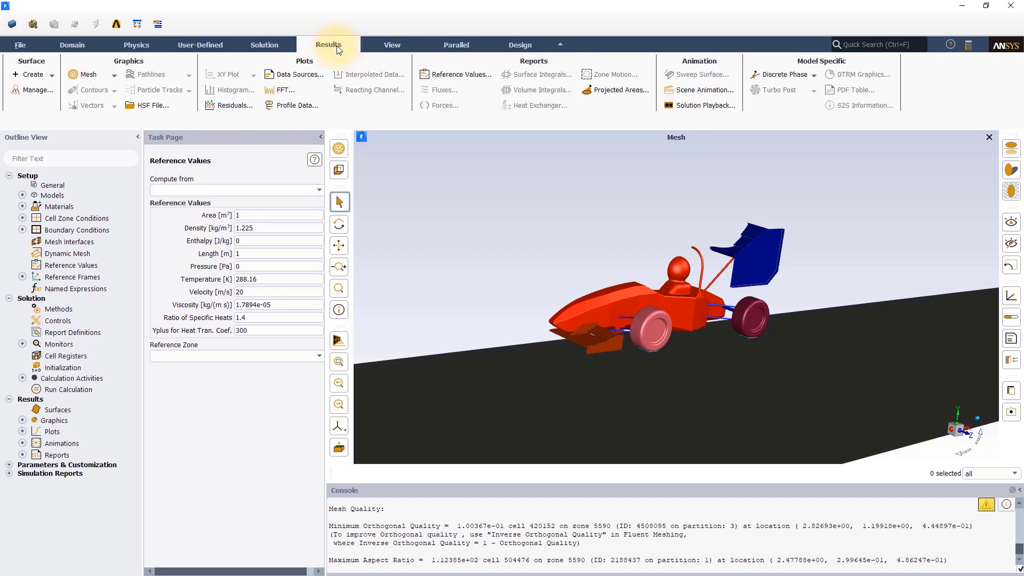
click(612, 92)
drag(363, 292, 367, 151)
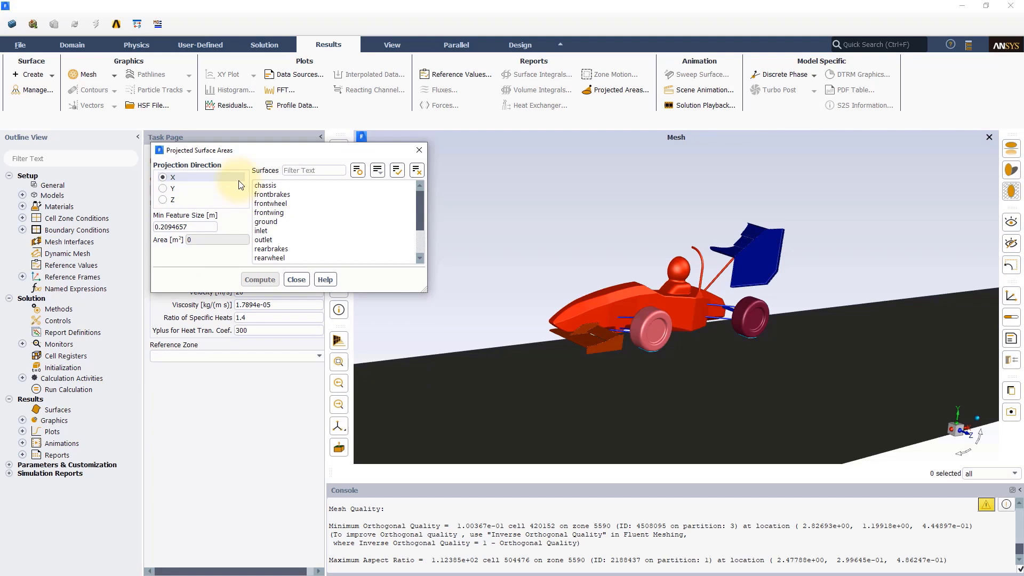
click(269, 185)
click(272, 194)
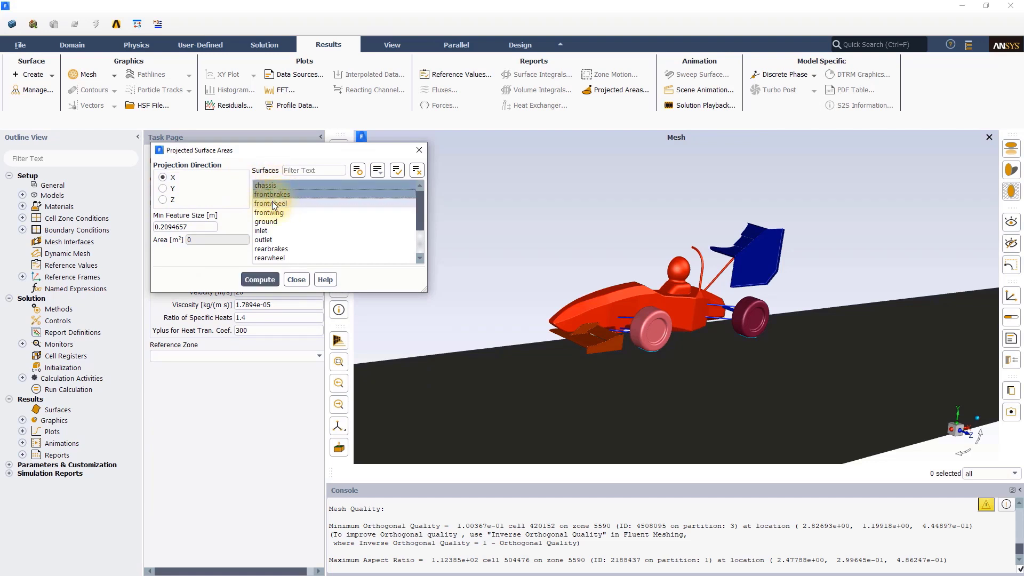
click(270, 204)
click(268, 212)
click(264, 250)
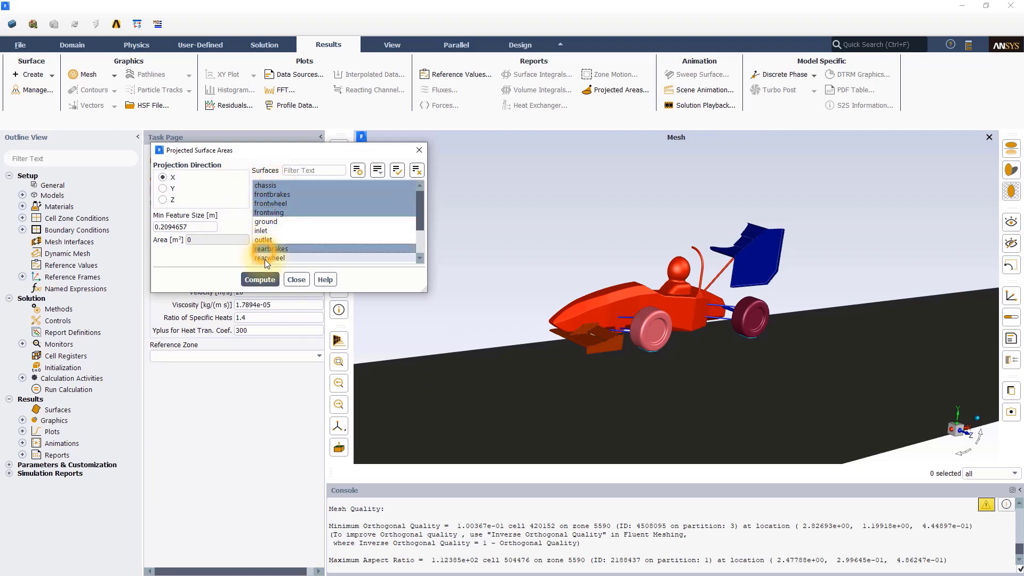
click(264, 258)
scroll(266, 235, down, 2)
click(268, 222)
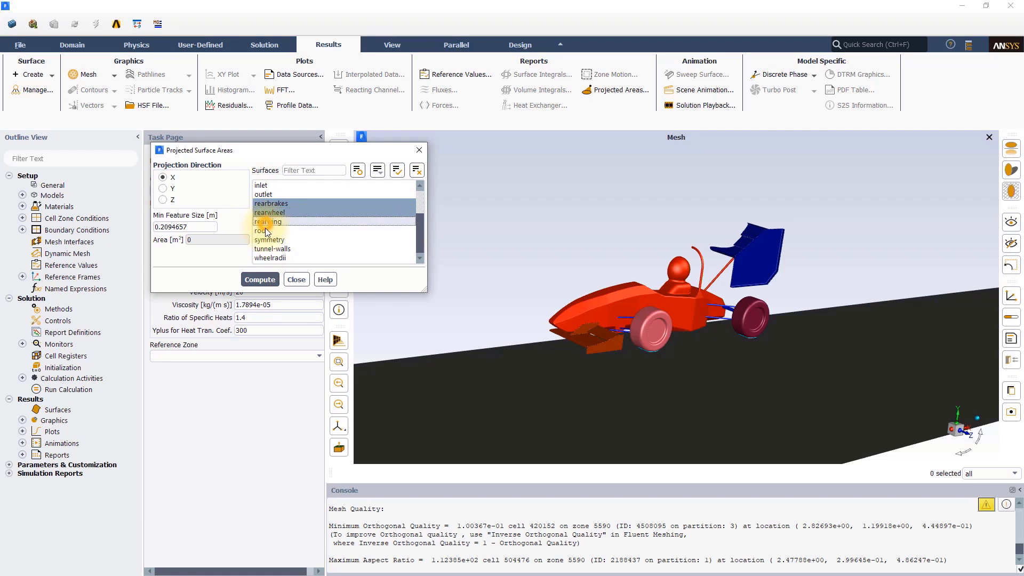
click(264, 230)
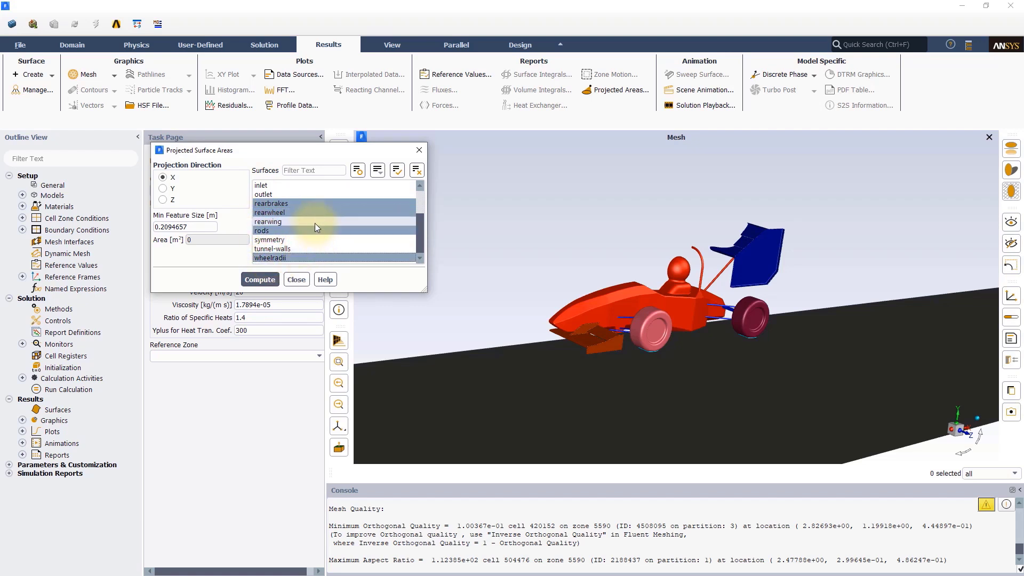
scroll(304, 215, up, 1)
scroll(302, 216, up, 2)
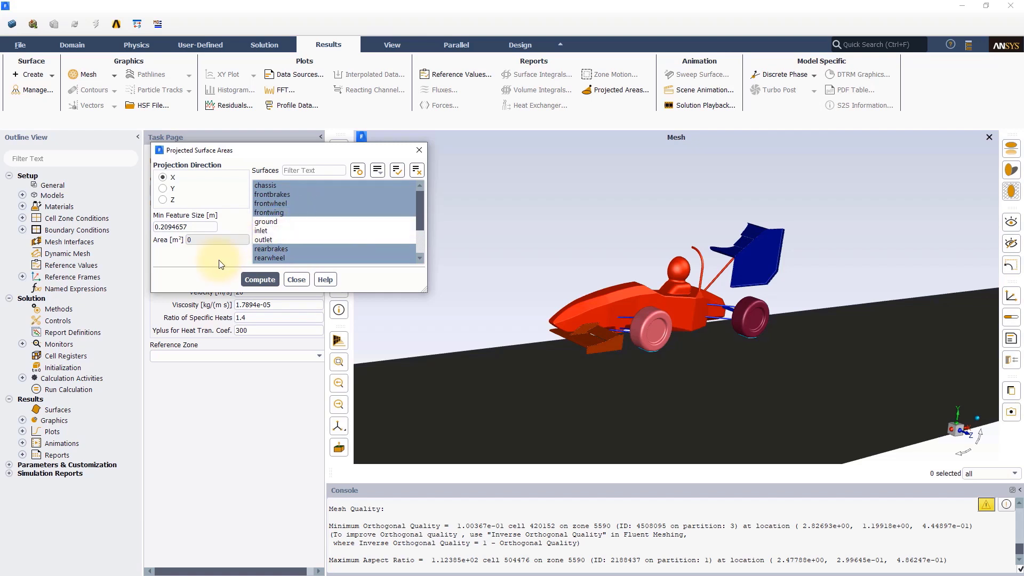
Step: Compute the X projected area with min feature sizes 0.001, 0.0005 and 0.0001, getting about 0.5008 m²
drag(194, 226, 163, 229)
text(01)
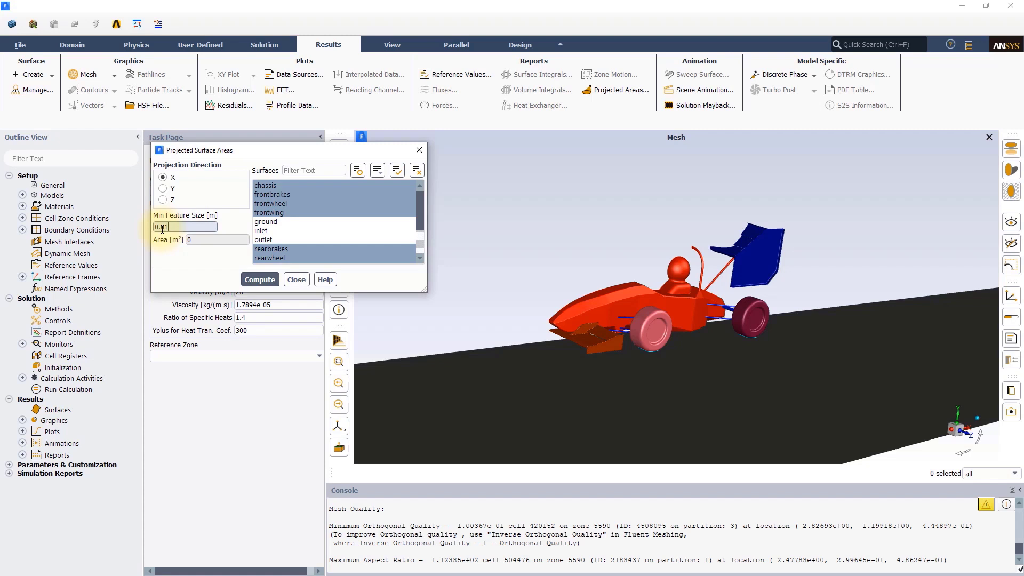
key(BackSpace)
text(01)
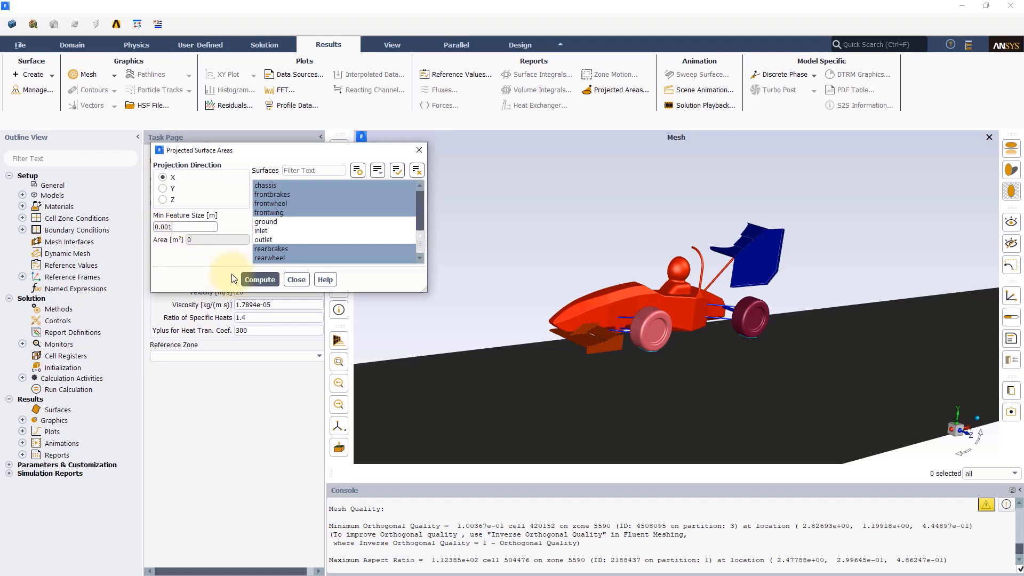
click(250, 281)
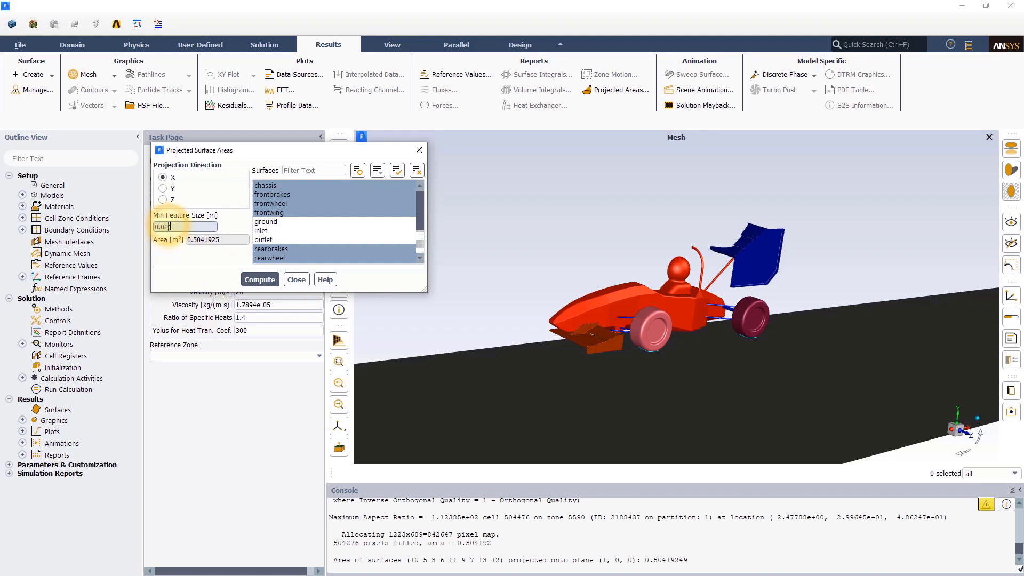
drag(169, 226, 172, 226)
text(05)
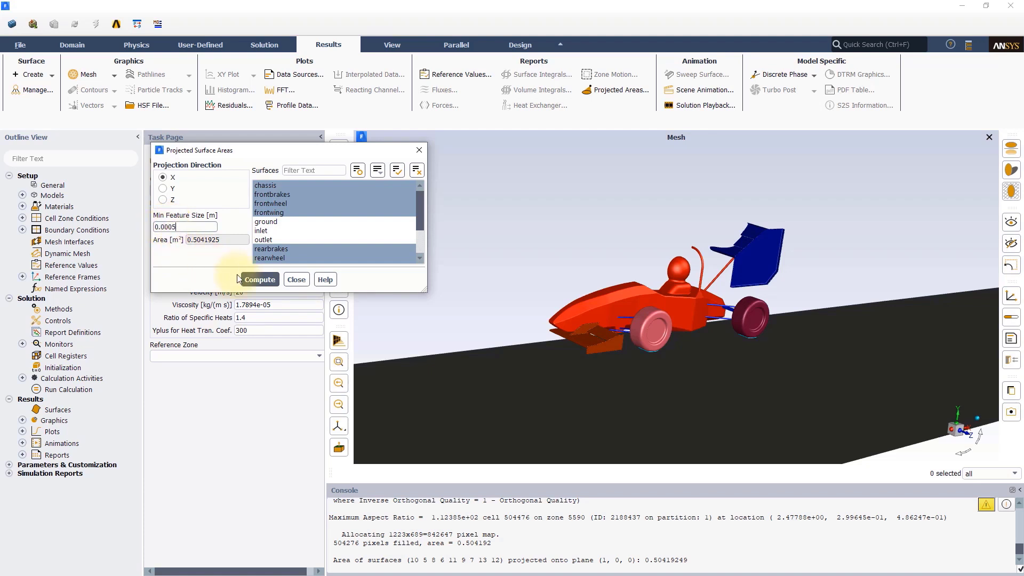
click(249, 277)
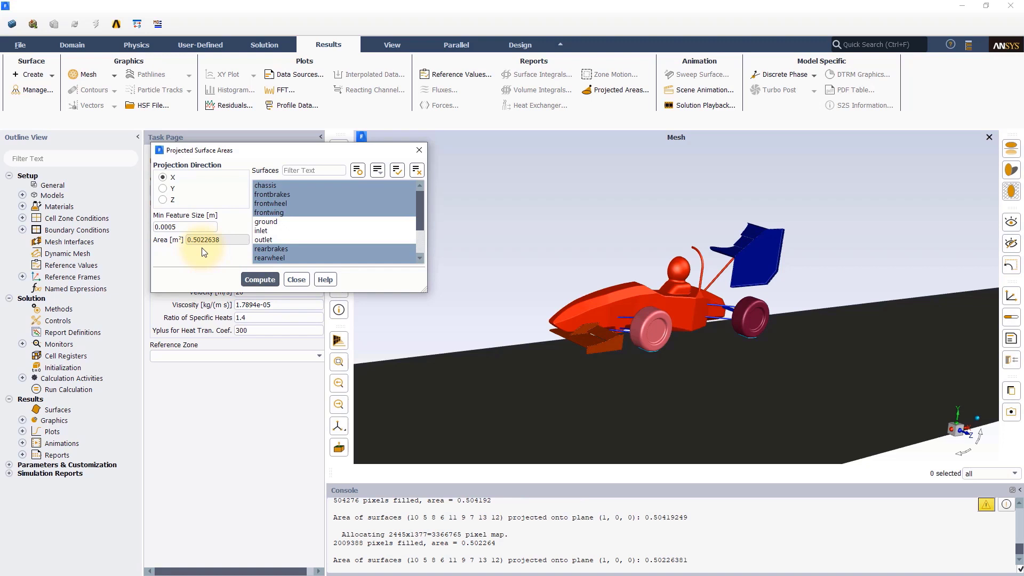
drag(176, 226, 171, 226)
text(1)
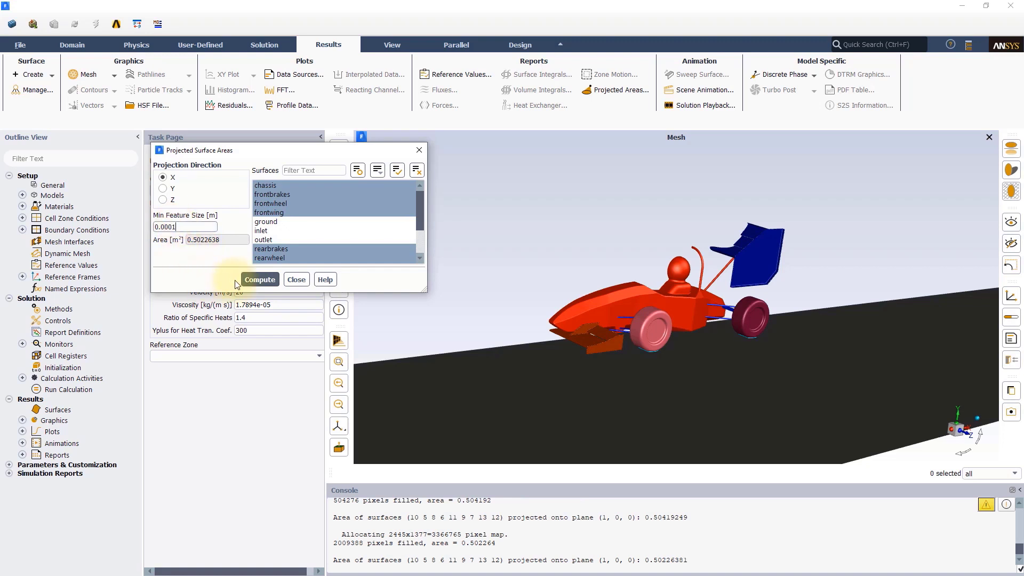
click(246, 279)
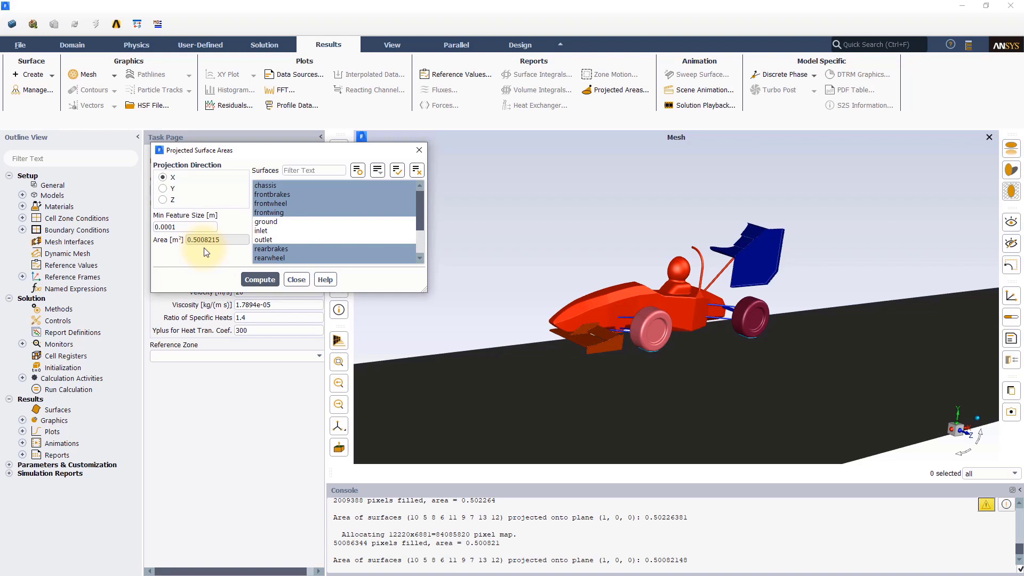
click(296, 279)
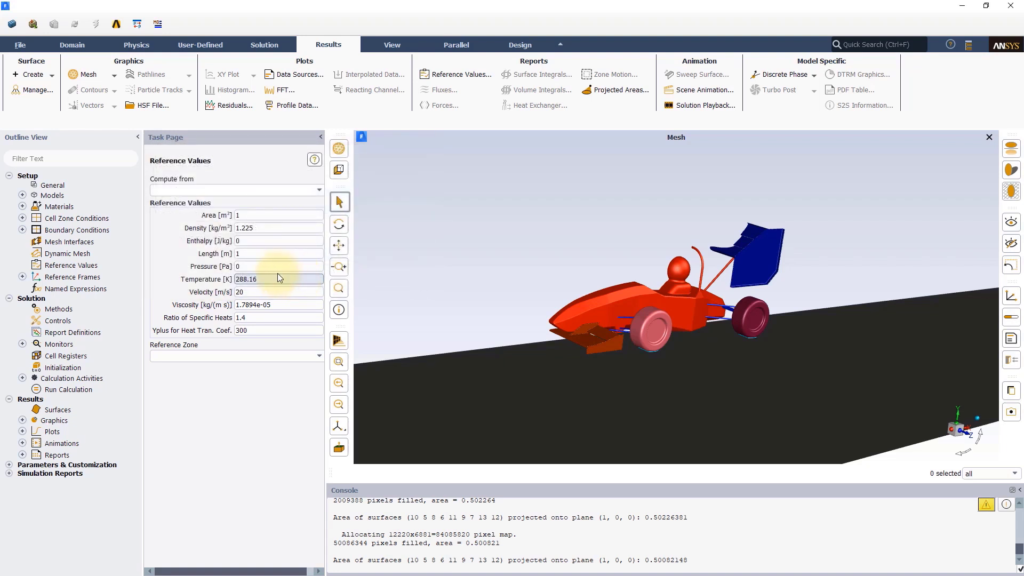
click(244, 215)
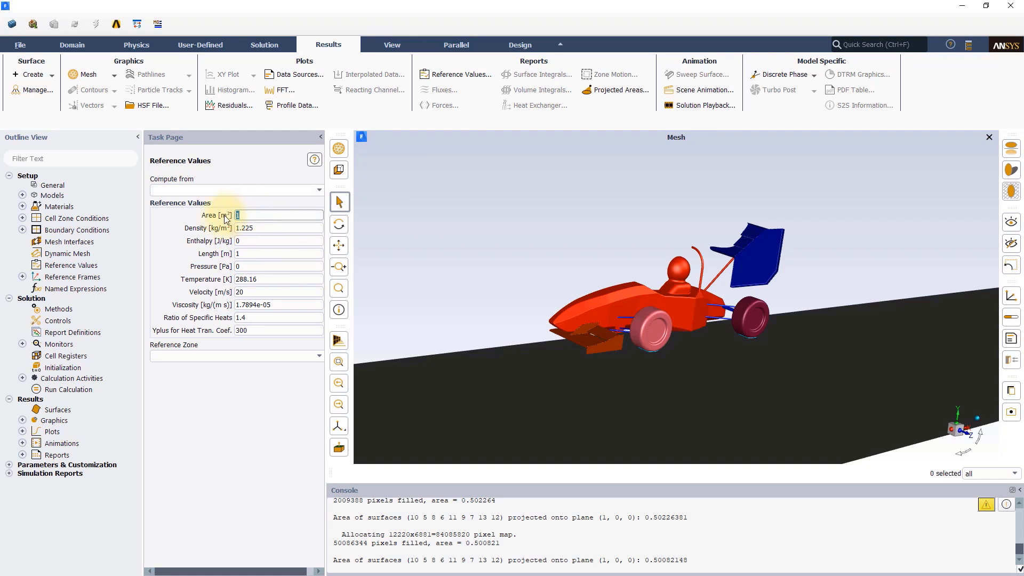
Step: Enter reference area 0.5, then enable Curvature Correction for the k-omega SST model
text(0.5)
click(137, 46)
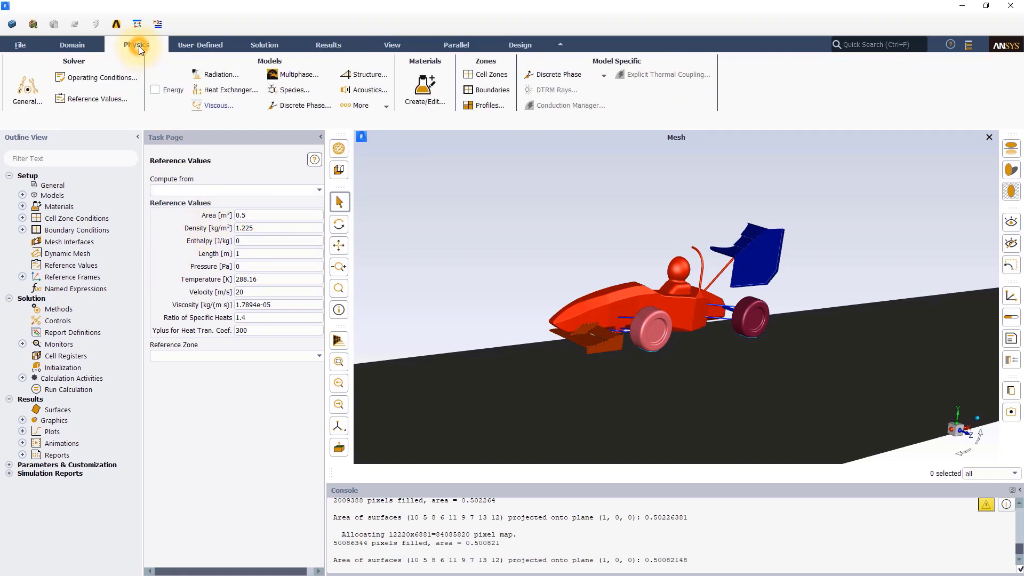
click(222, 105)
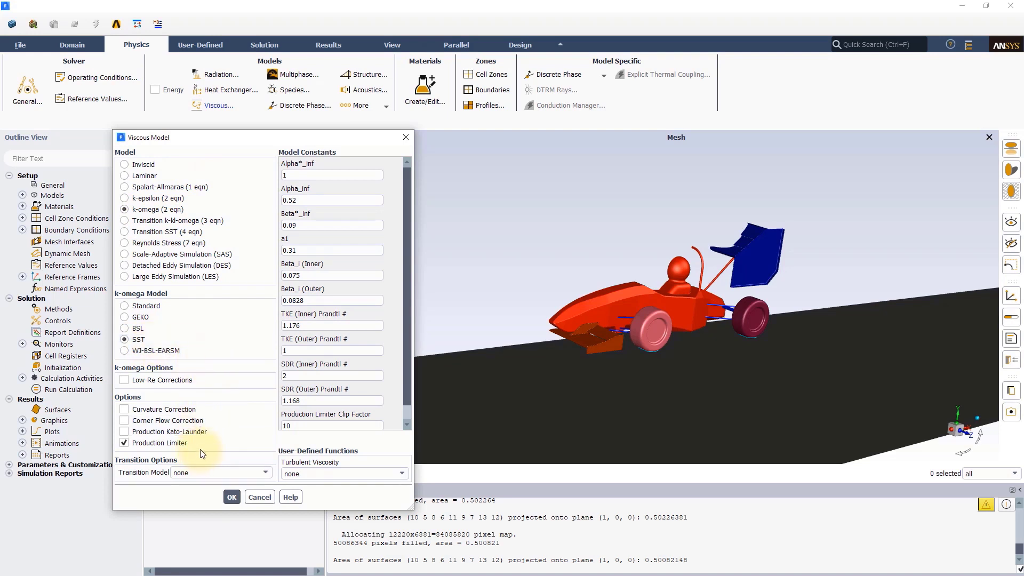
click(124, 409)
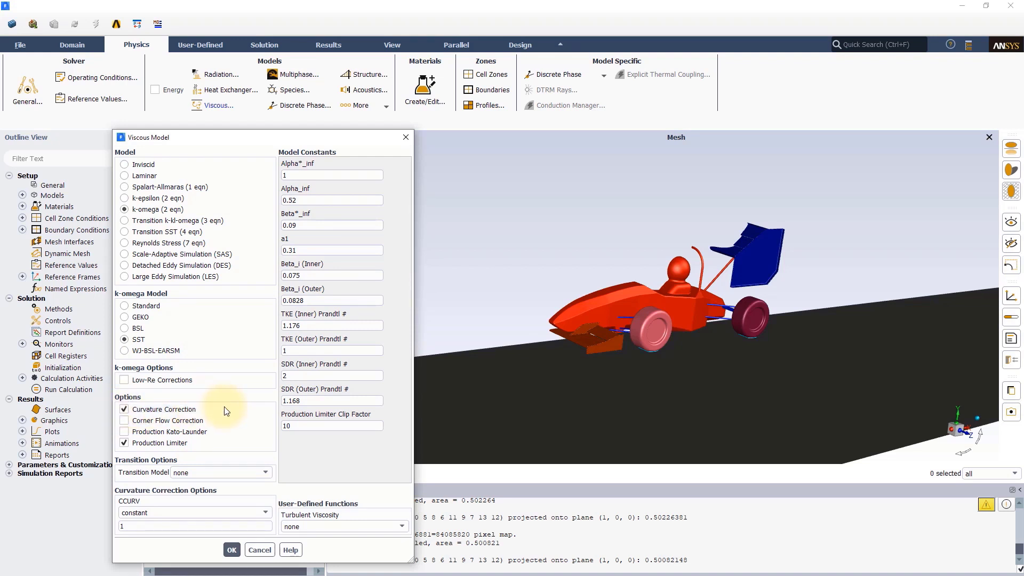
click(233, 549)
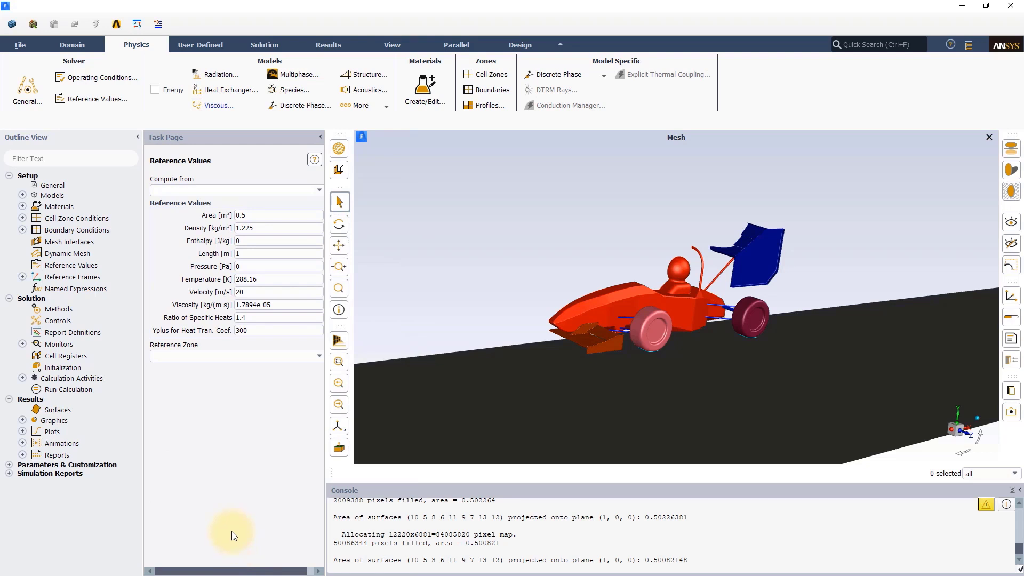
click(421, 99)
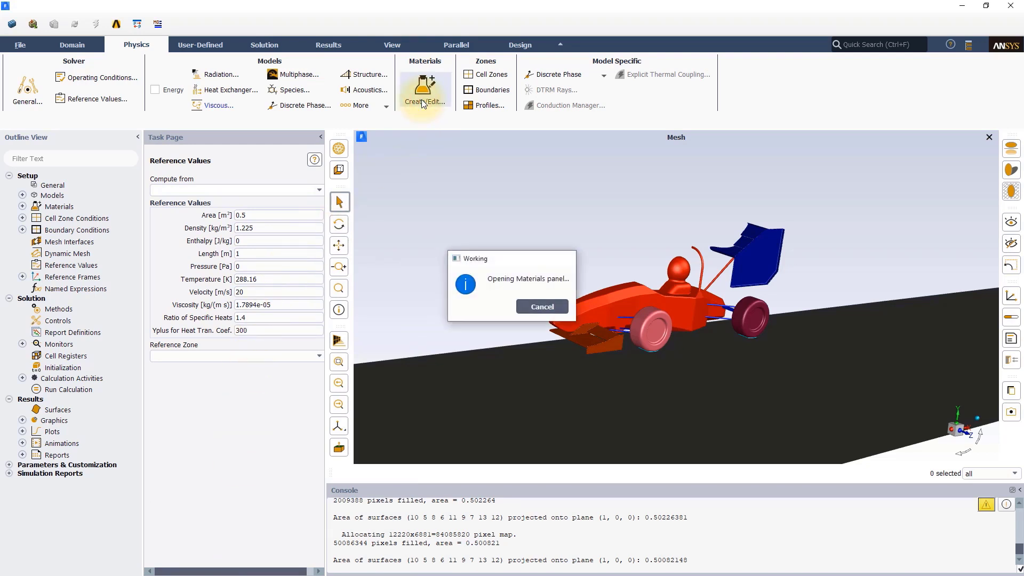
drag(408, 290, 405, 145)
click(154, 171)
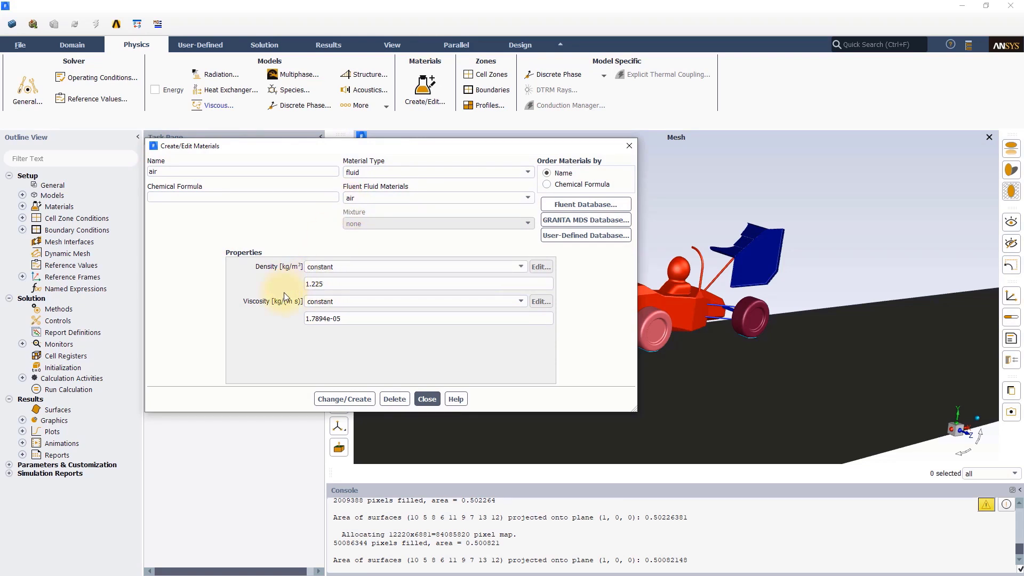
click(335, 397)
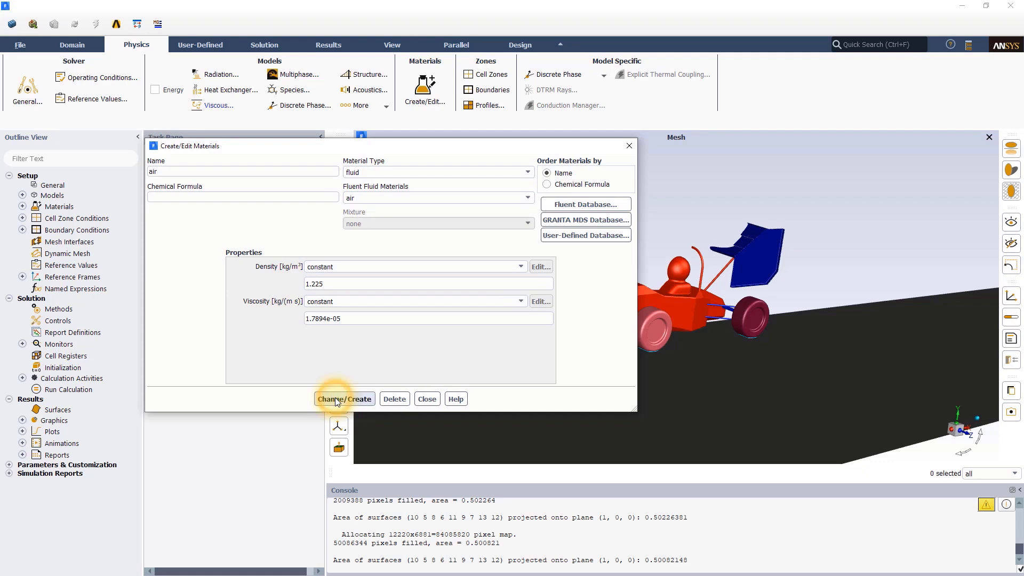
click(427, 399)
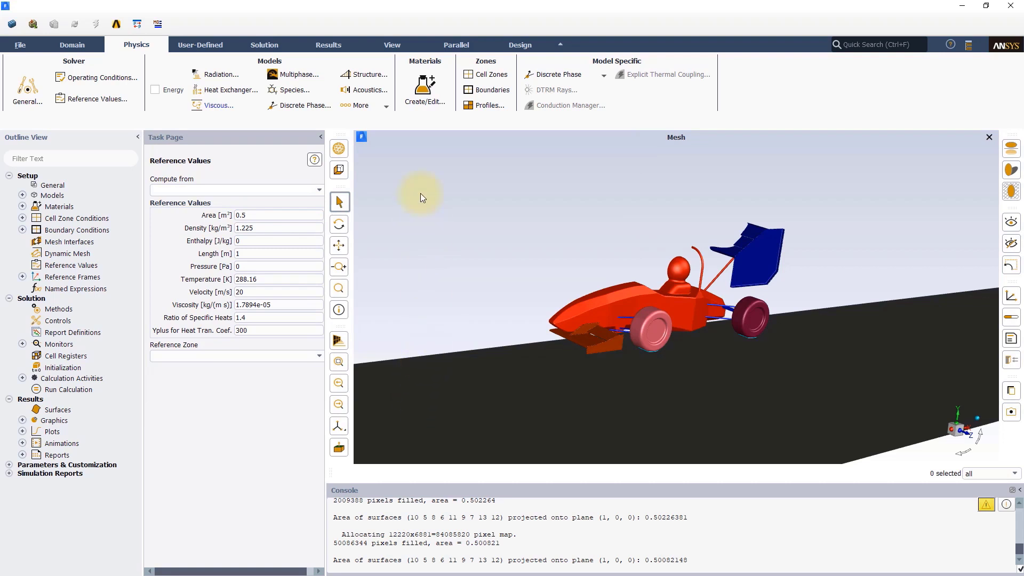
Step: Apply the enclosure-enclosure fluid zone with its material kept as air
click(486, 74)
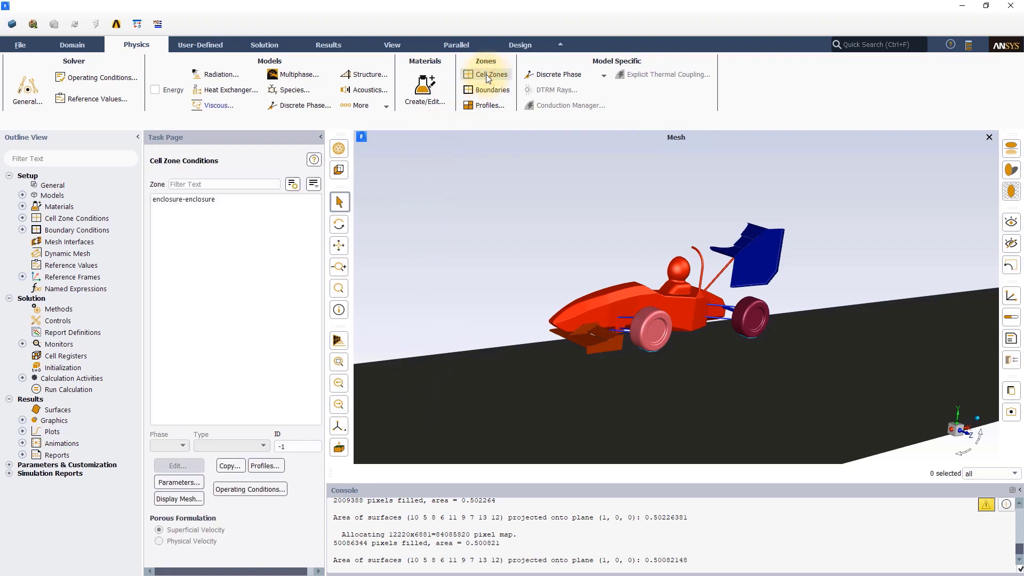
click(168, 200)
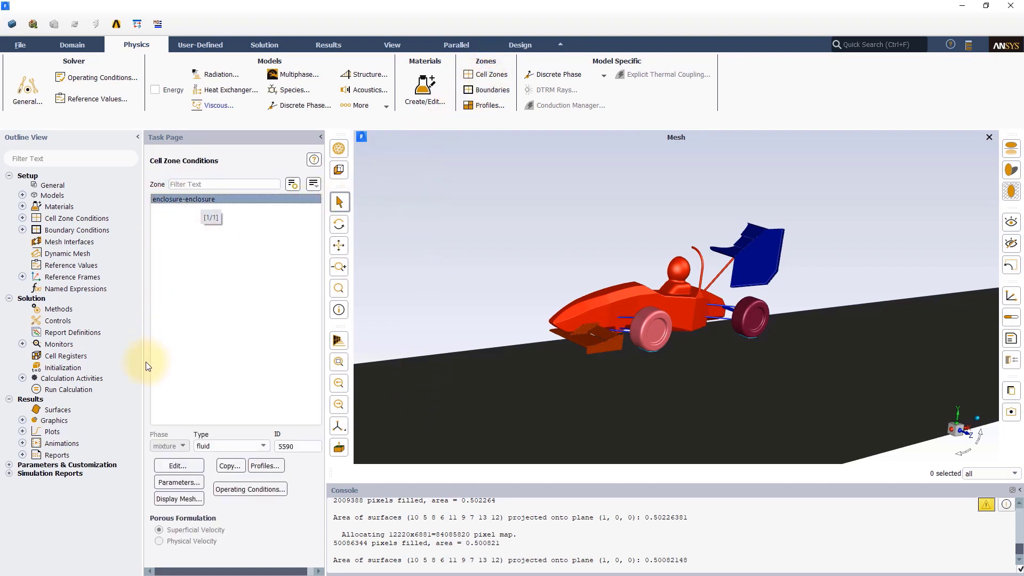
click(178, 465)
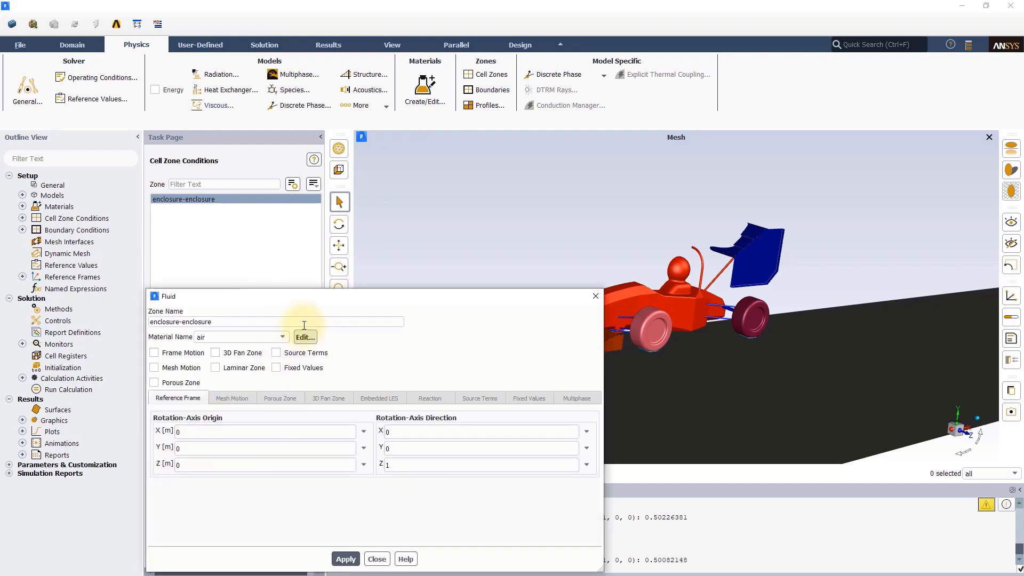
drag(322, 299, 552, 135)
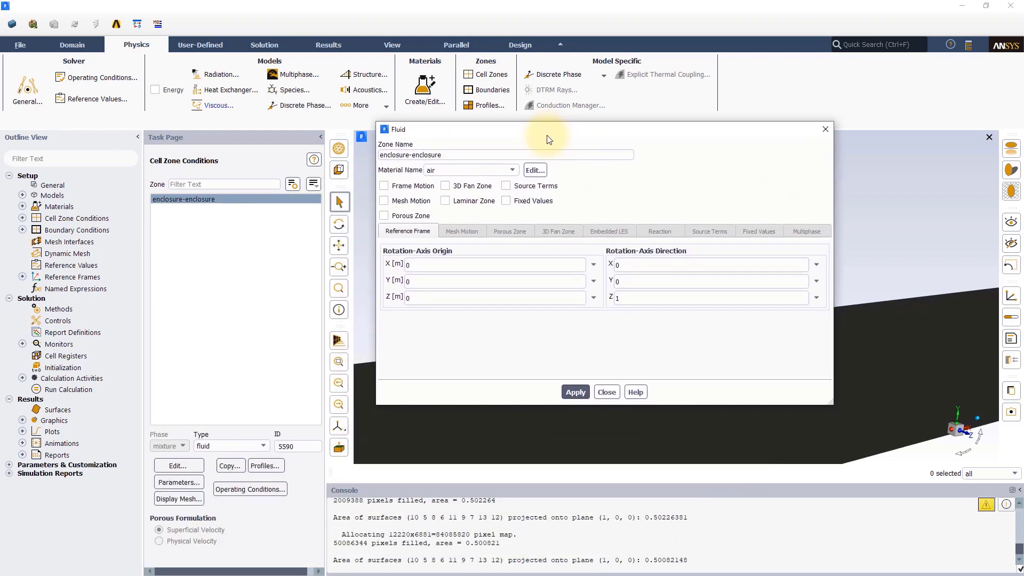
click(569, 392)
click(601, 392)
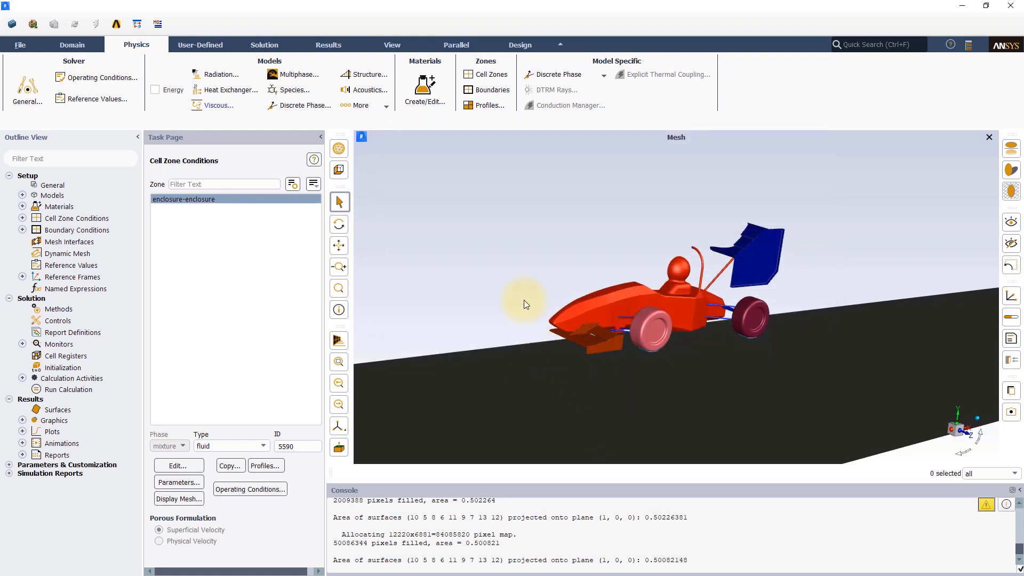
Step: List boundary zones grouped by type (Inlet, Internal, Outlet, Symmetry, Wall) and select the inlet
click(485, 91)
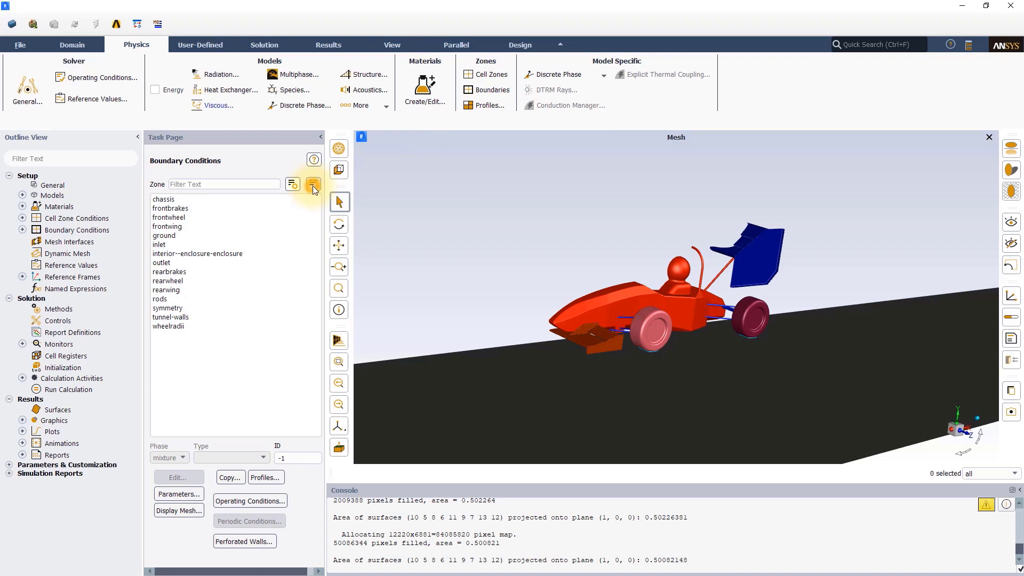
click(312, 184)
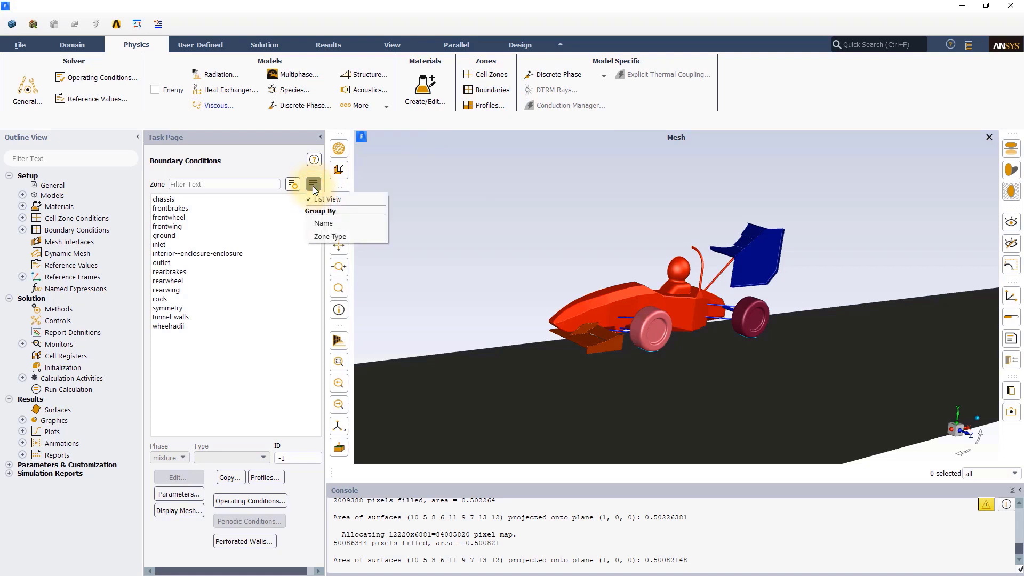
click(324, 238)
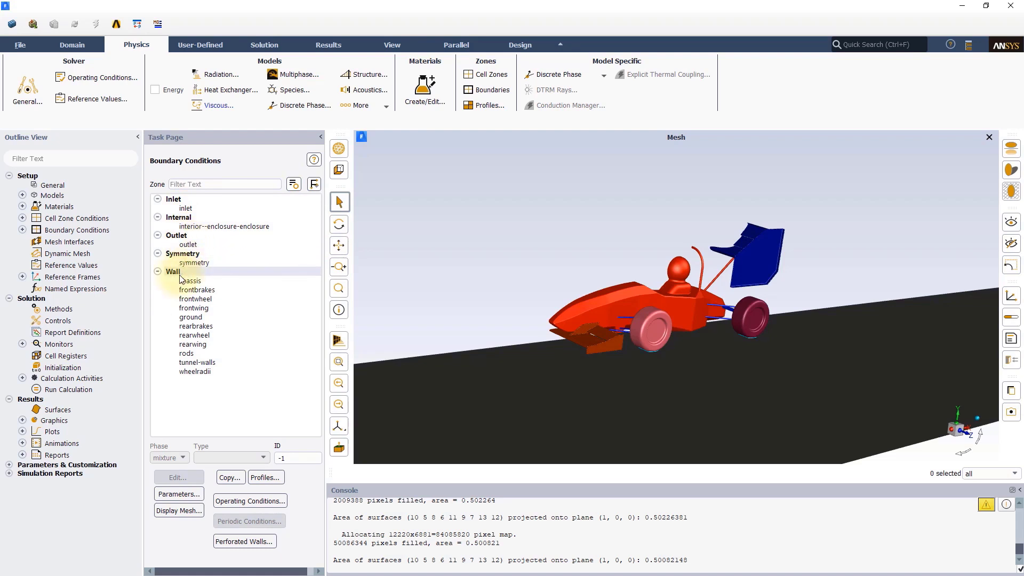
click(192, 208)
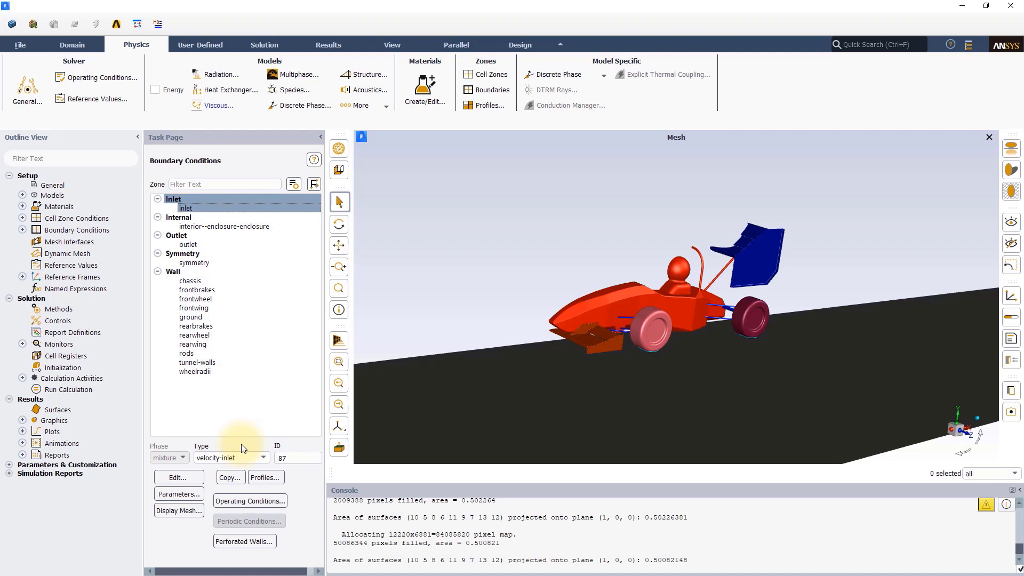
Step: Set the velocity inlet to 20 m/s with 0.5% turbulent intensity and viscosity ratio 2
click(178, 477)
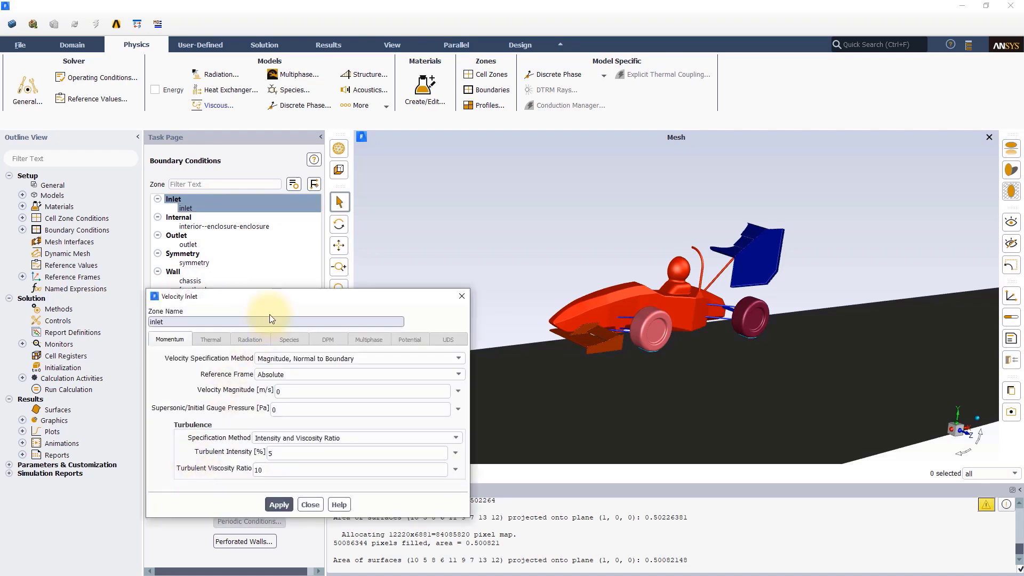
drag(278, 295, 350, 150)
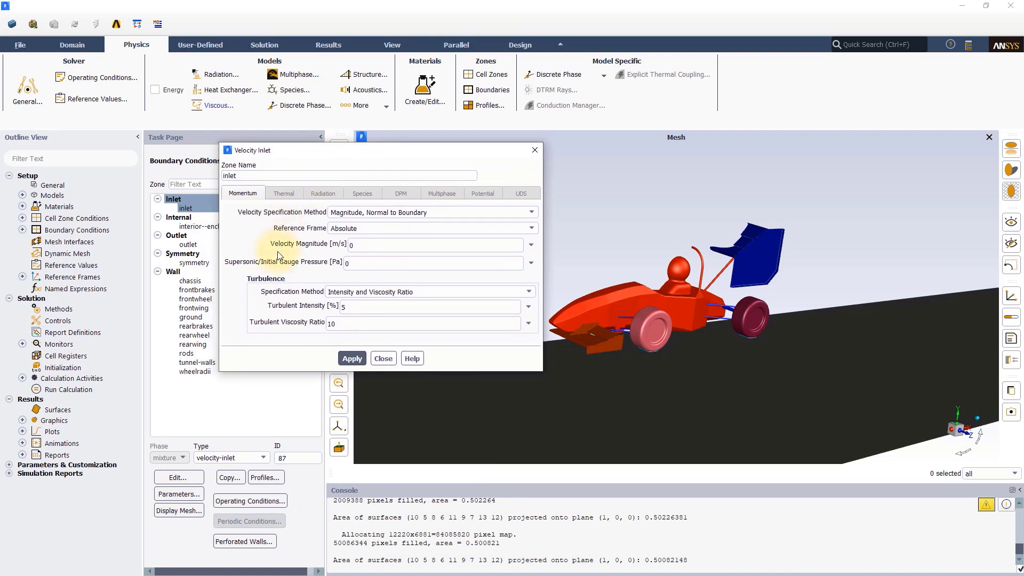
double_click(350, 244)
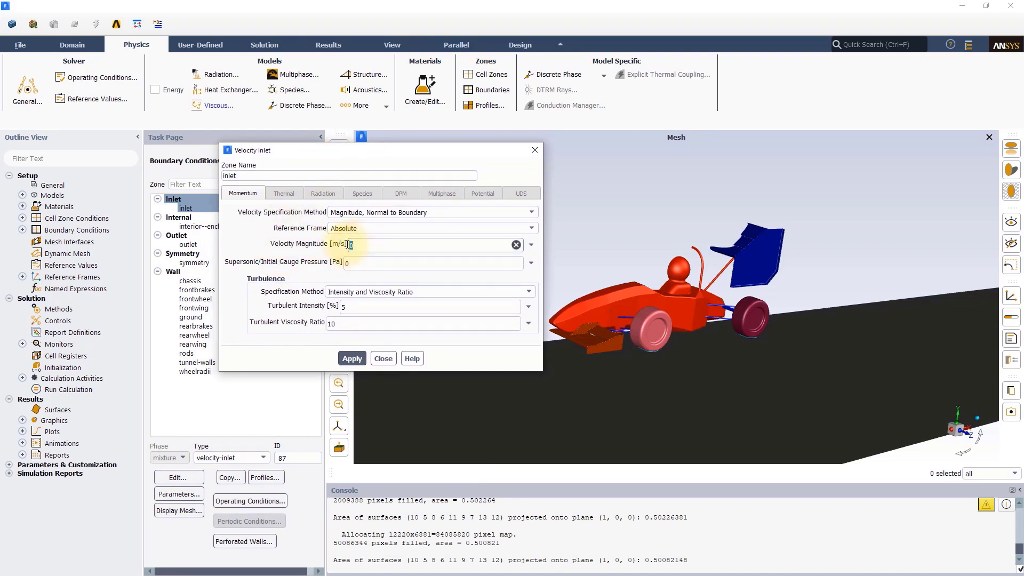
text(20)
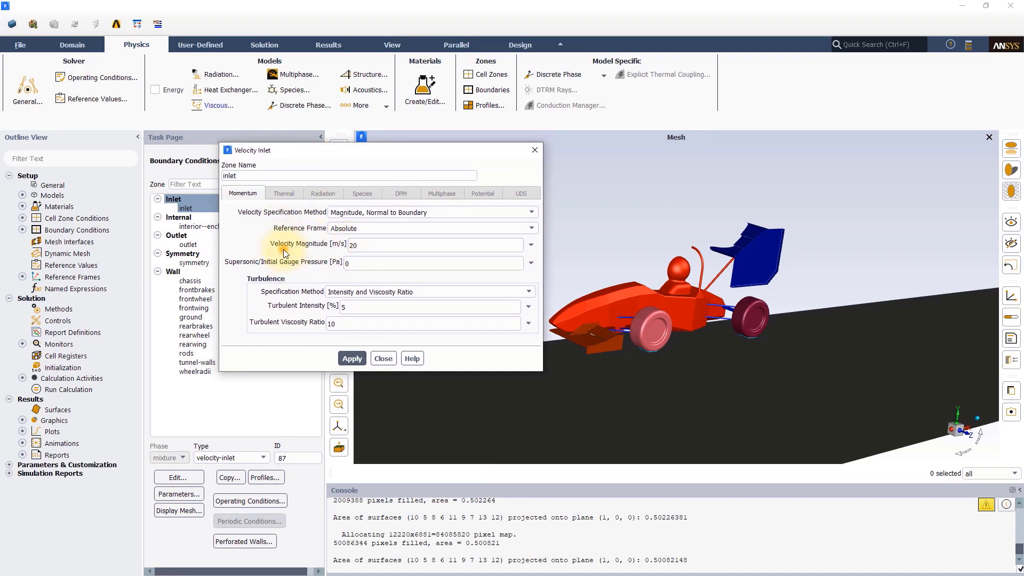
click(346, 304)
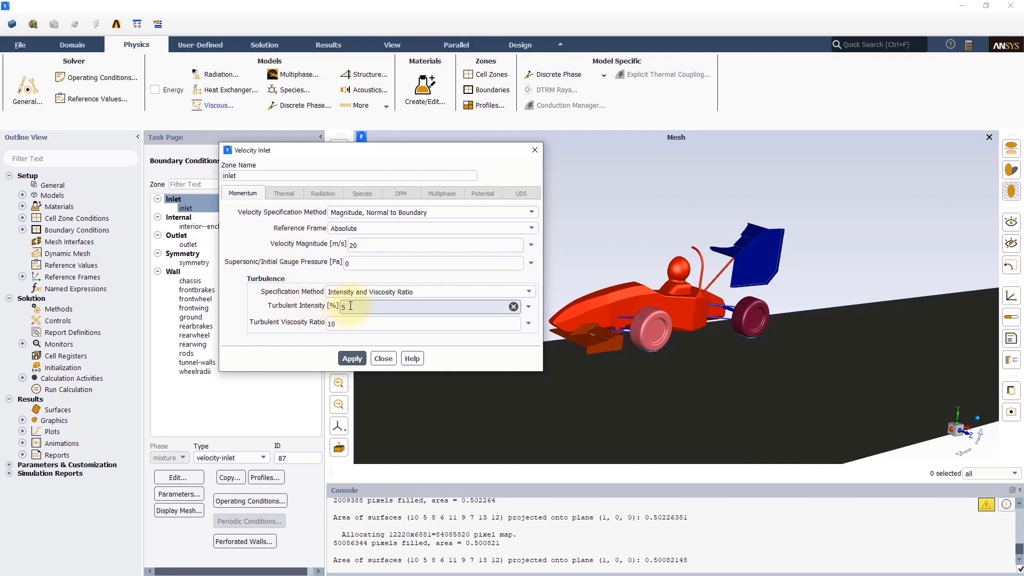
key(BackSpace)
text(0)
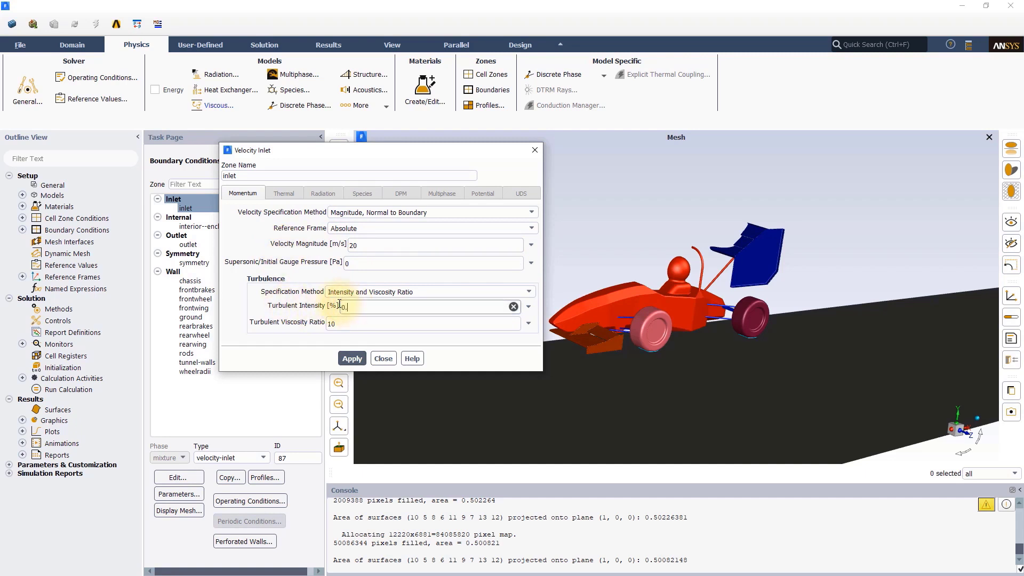
text(.5)
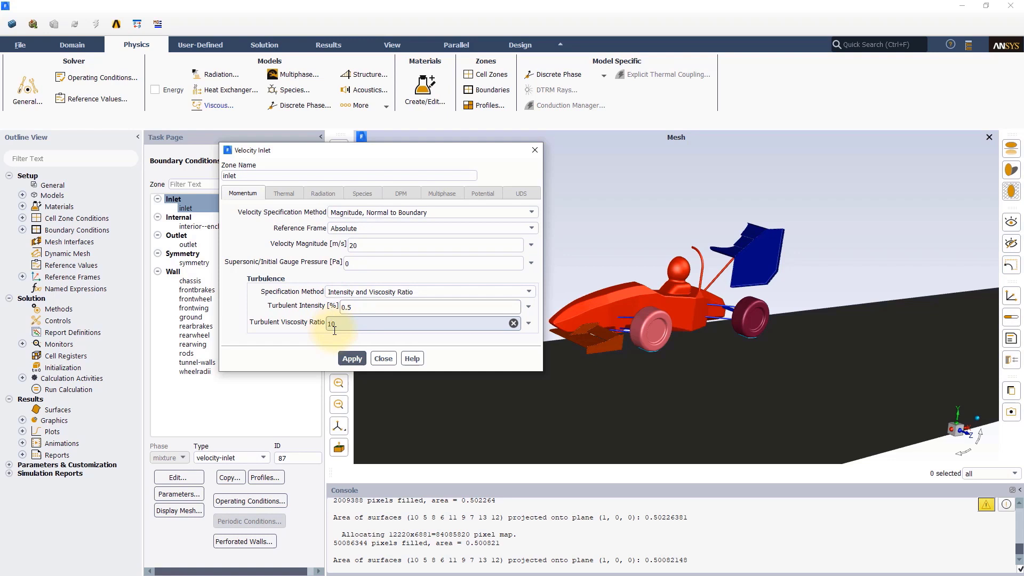
drag(335, 324, 322, 322)
text(2)
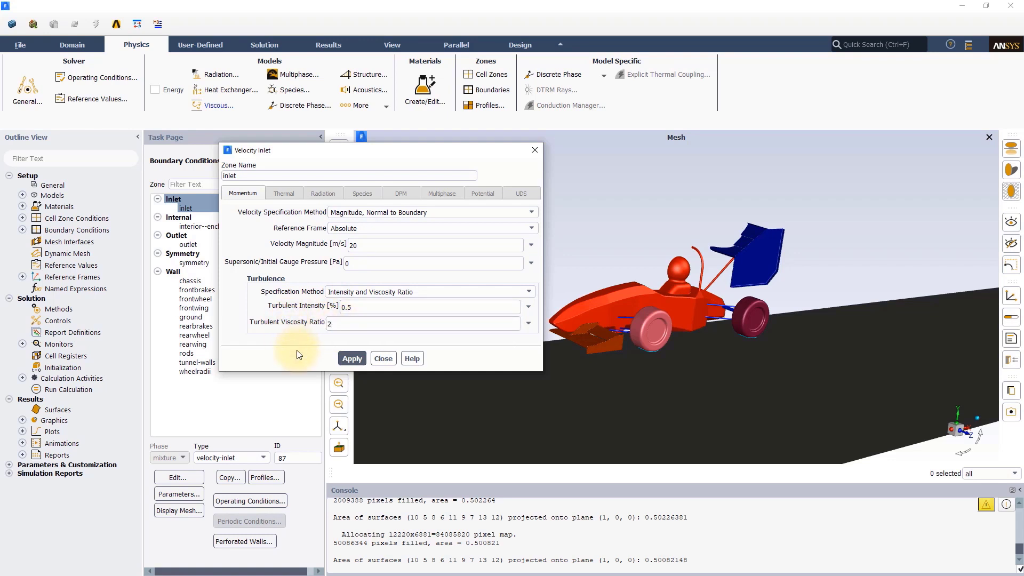
click(350, 359)
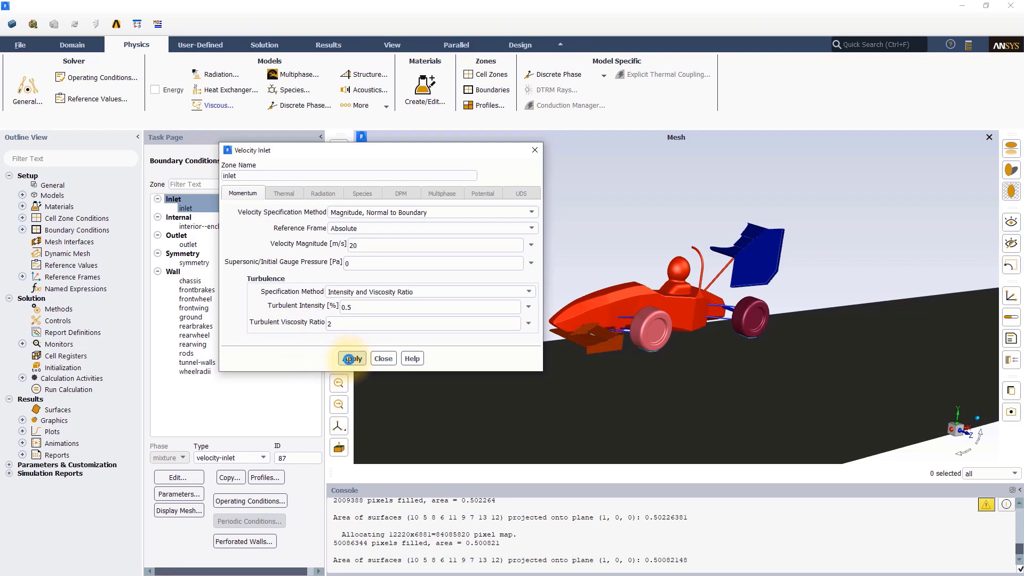
click(382, 358)
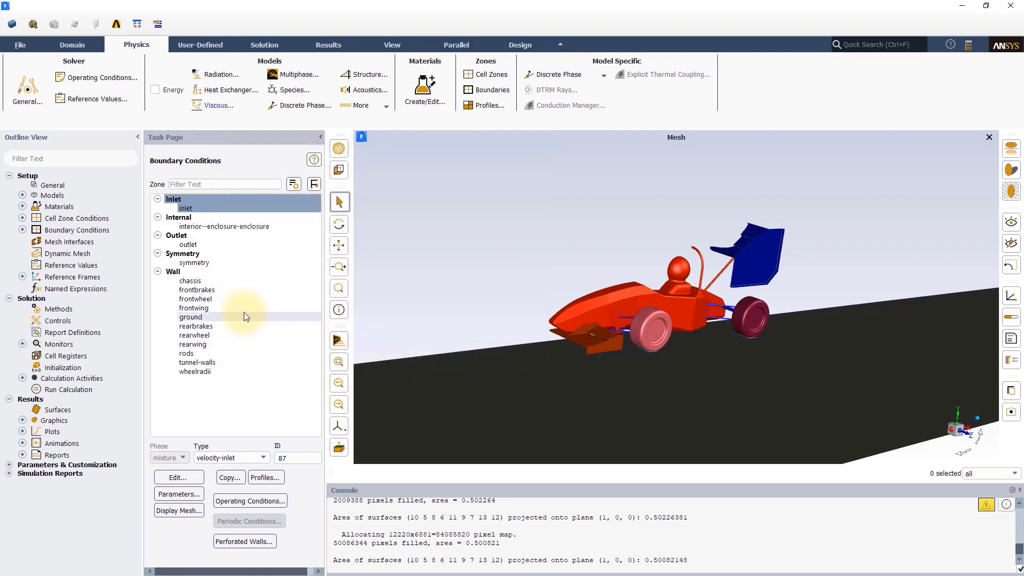
Step: Give the pressure outlet backflow turbulent intensity 0.5% and backflow viscosity ratio 2, and apply
click(191, 244)
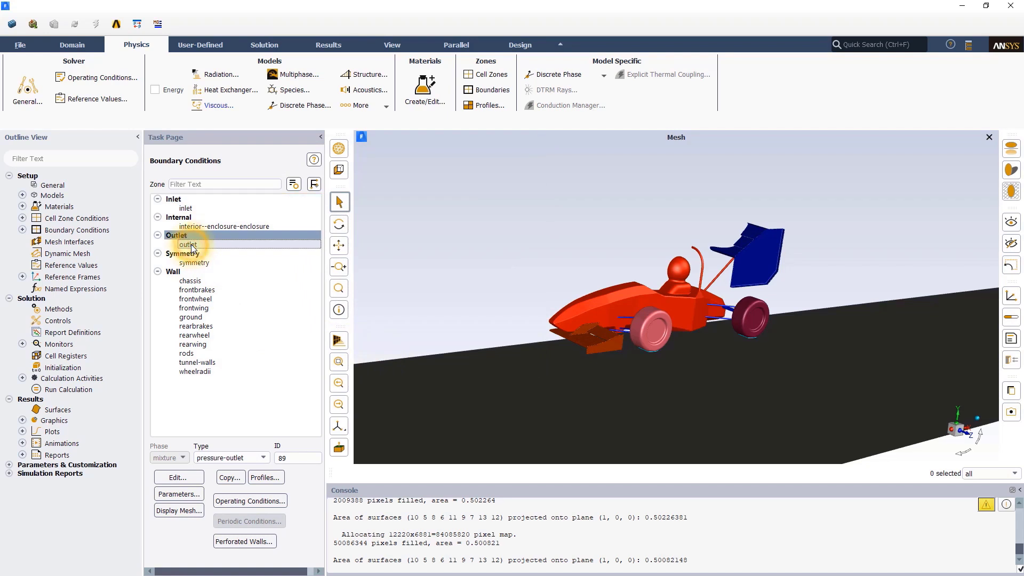
click(187, 477)
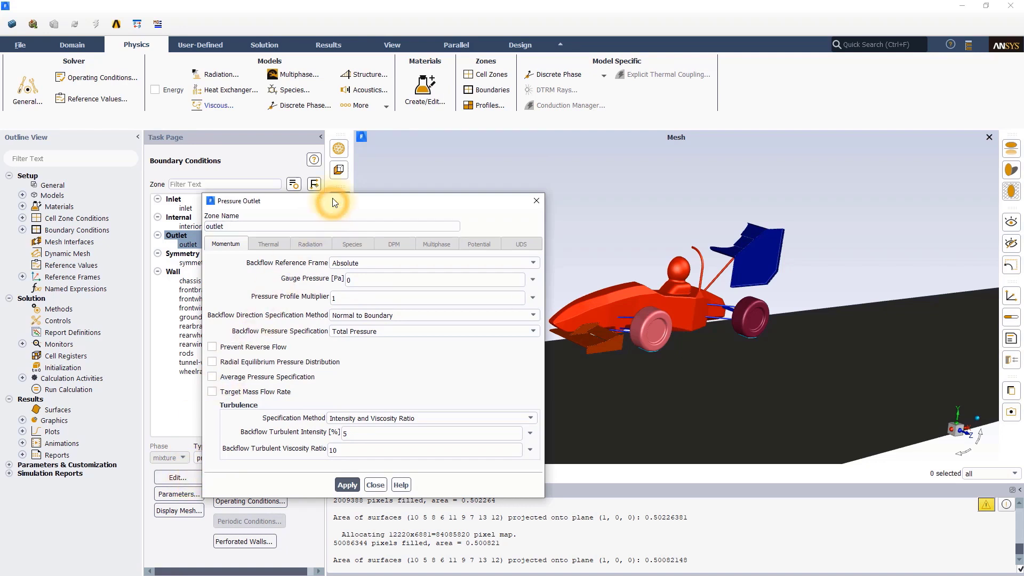
drag(334, 201, 340, 141)
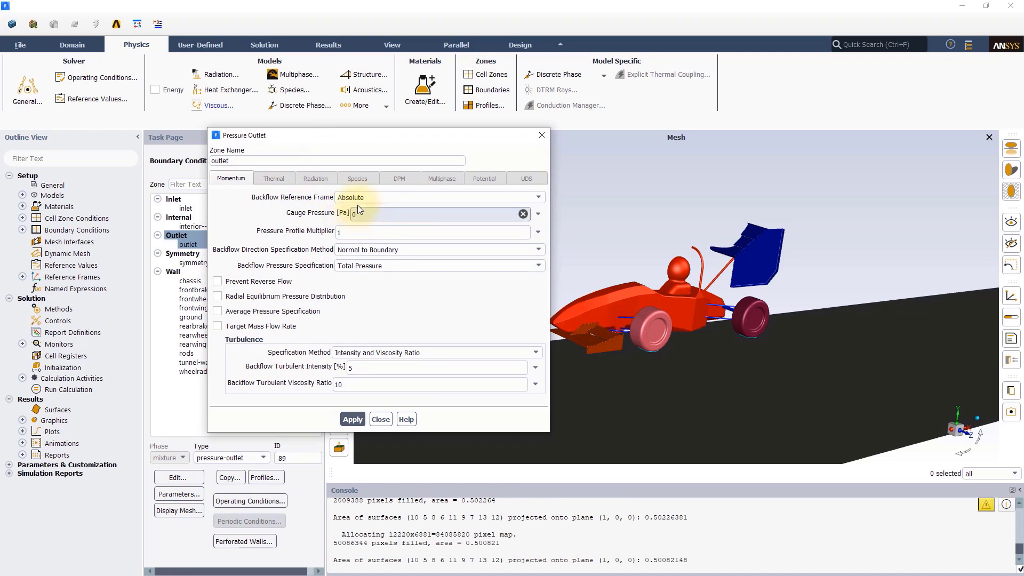
double_click(348, 367)
text(0.)
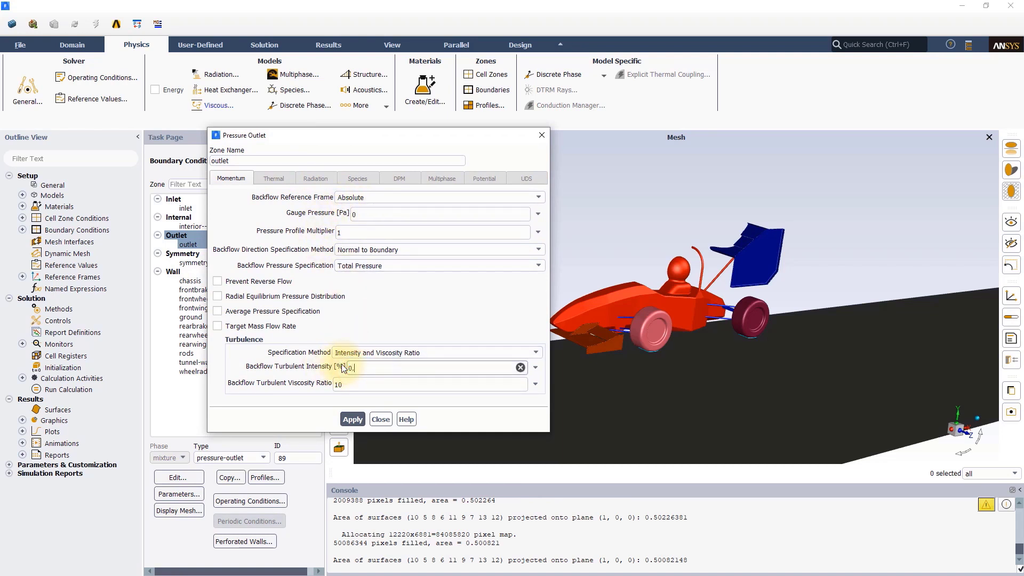
text(5)
double_click(337, 384)
text(2)
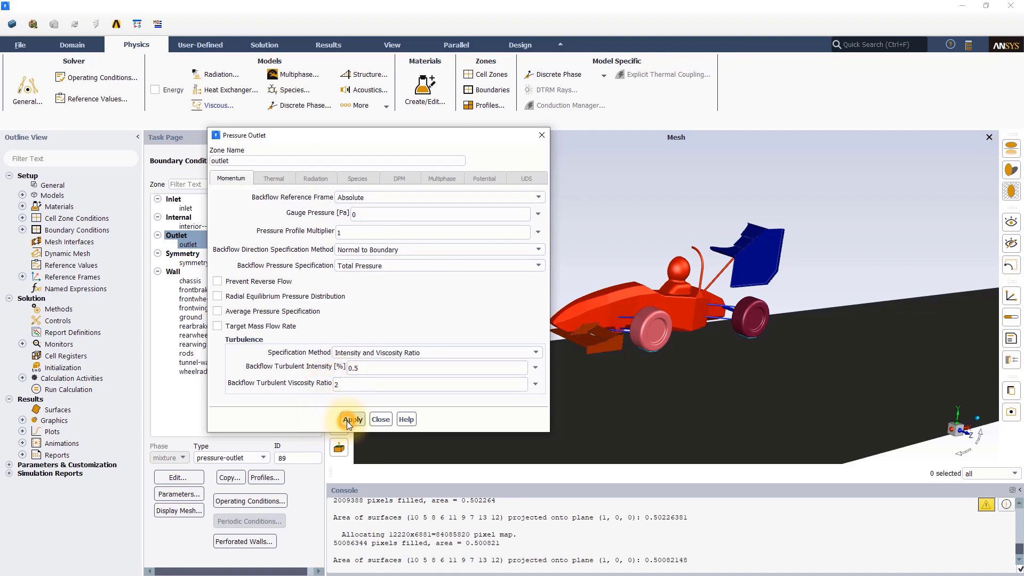
click(377, 418)
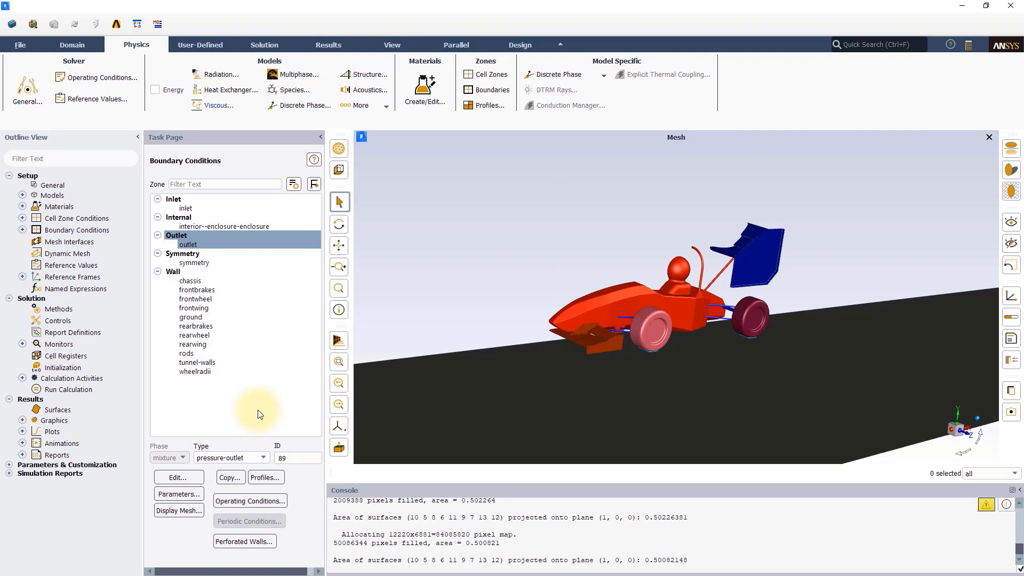
Step: Make the rearwheel wall a rotational moving wall
click(194, 337)
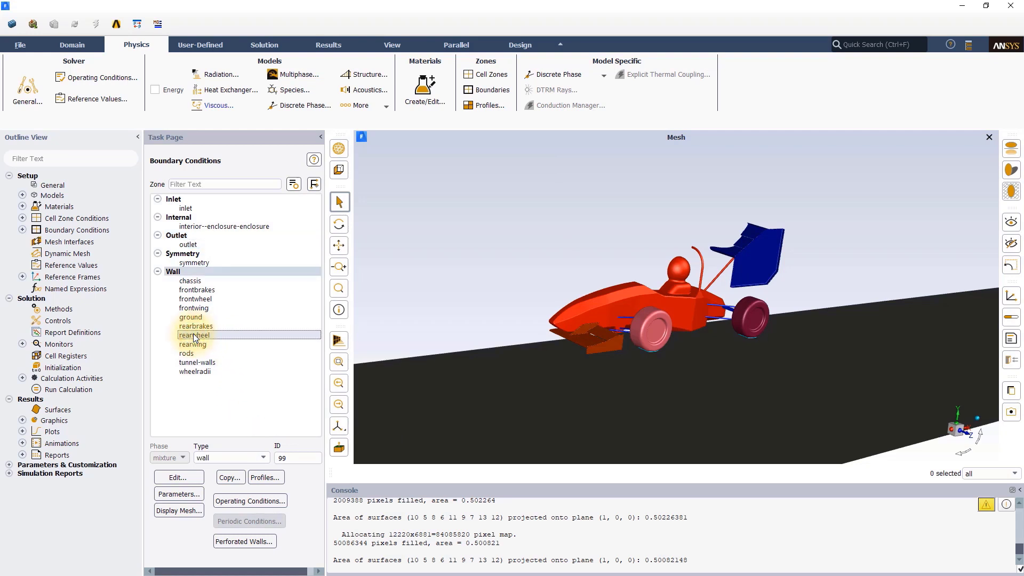
click(182, 480)
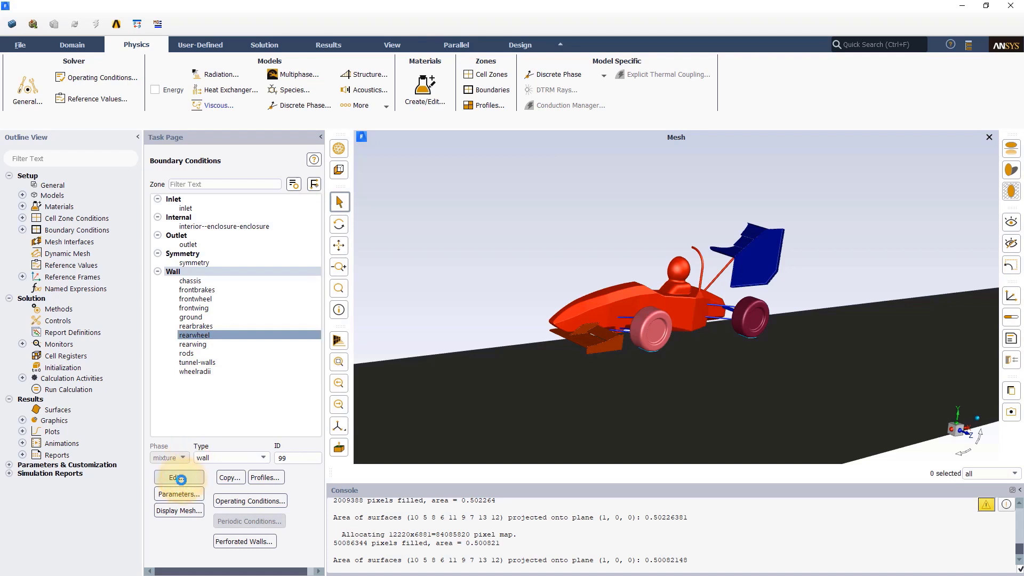
drag(418, 222, 350, 117)
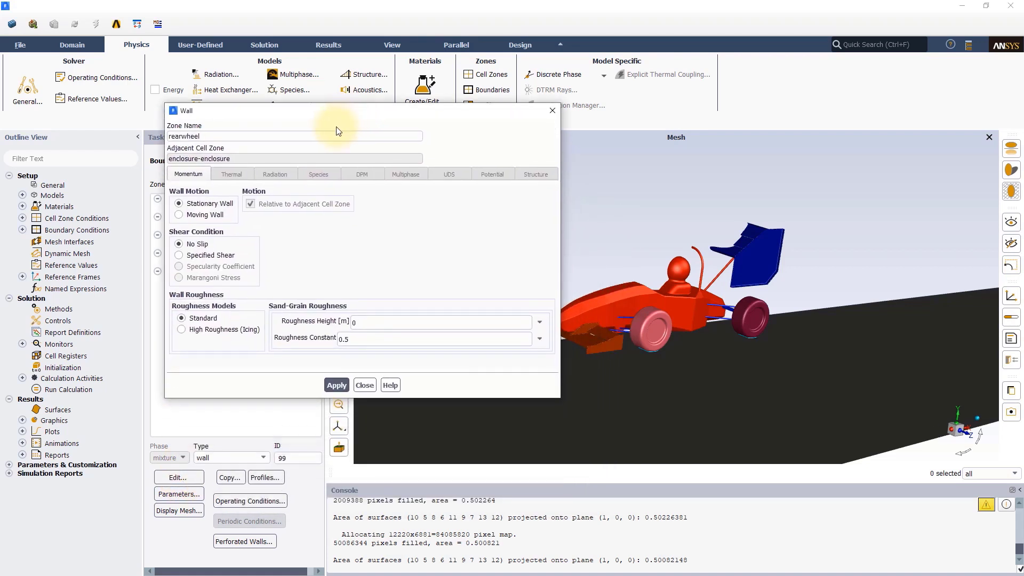
click(178, 215)
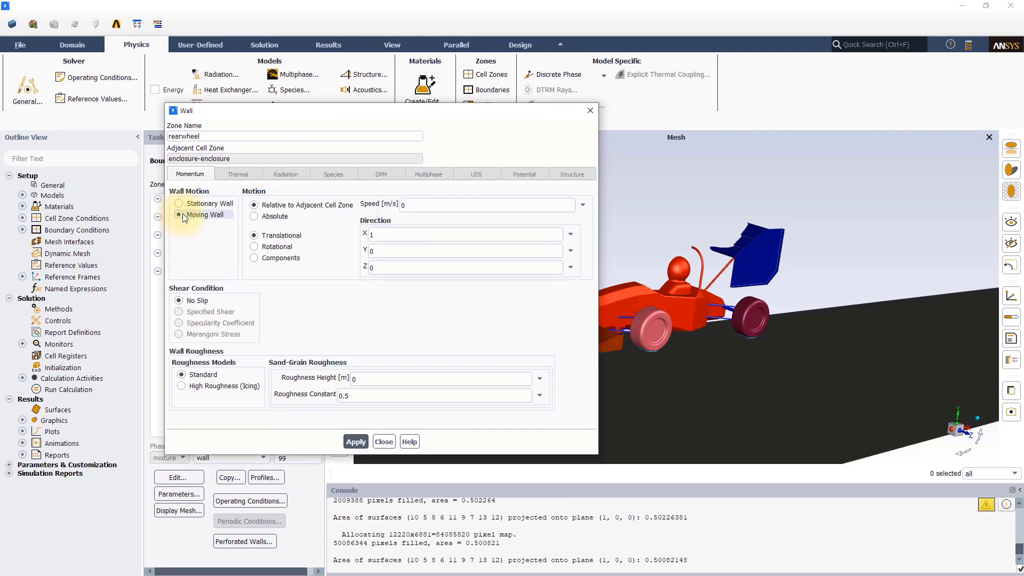
click(255, 246)
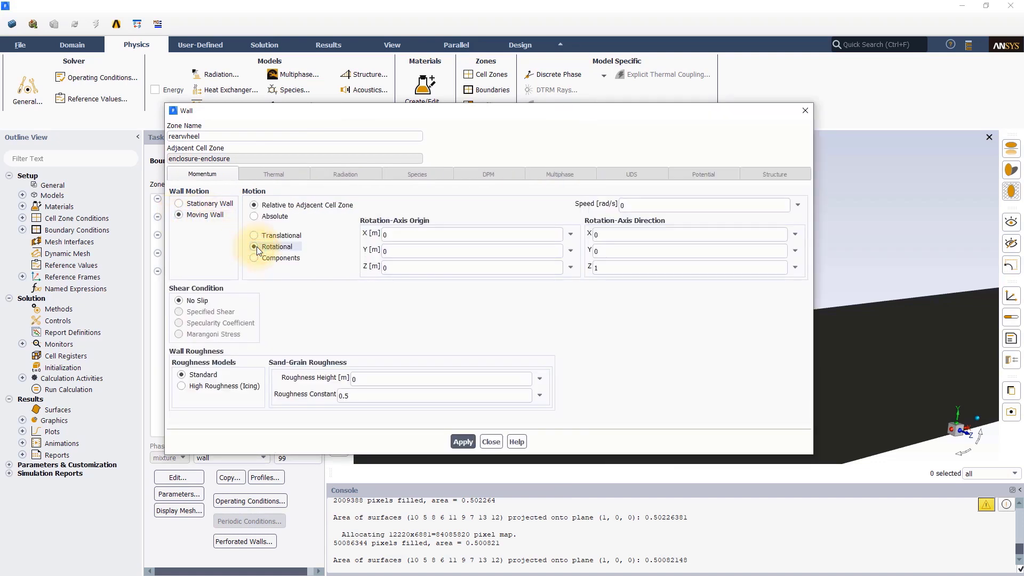
Step: Set rotation origin 2.46959, 0.22544, 0.58795 m, Z axis and speed 87.489 rad/s, and apply
double_click(382, 234)
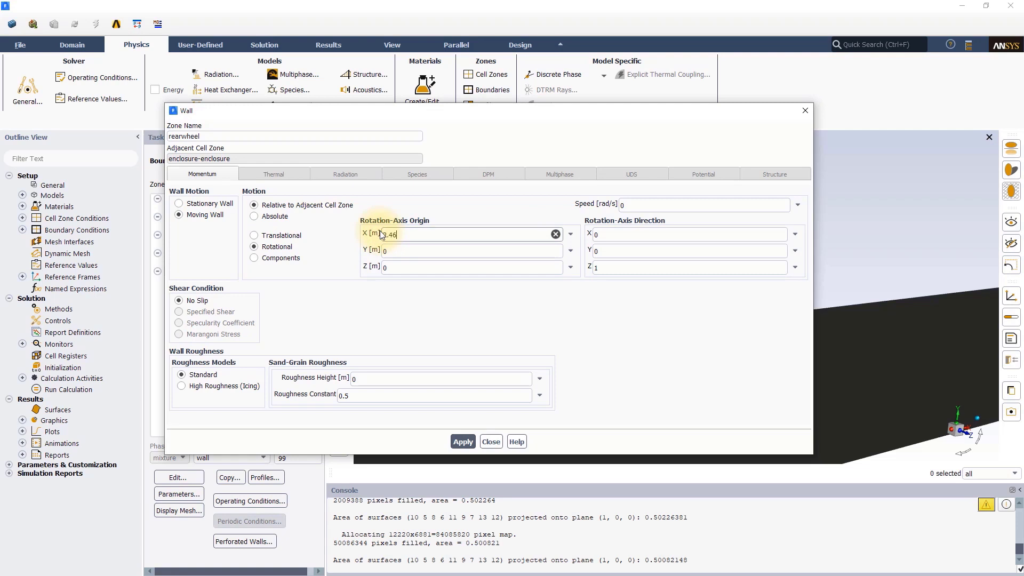
key(Tab)
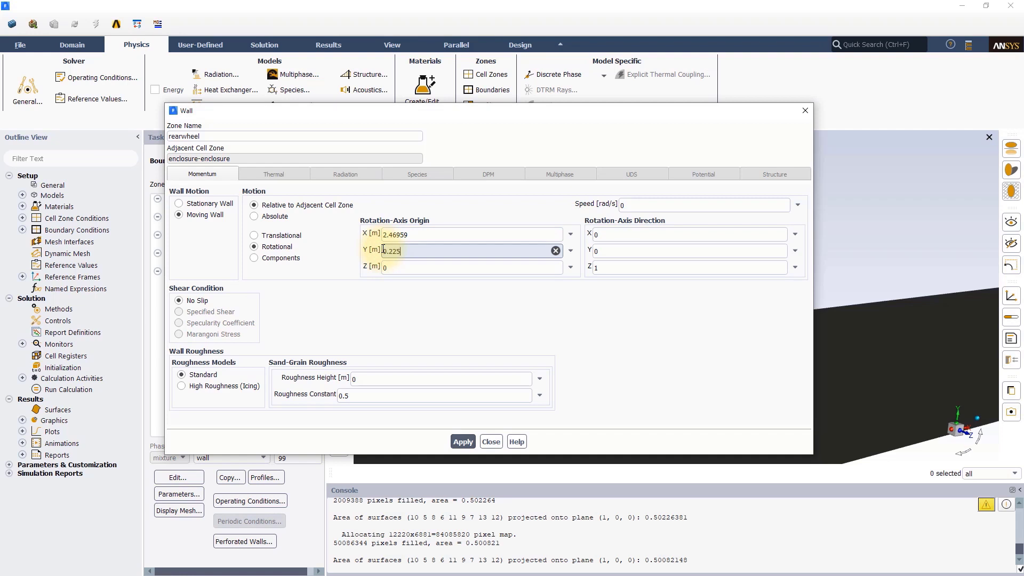
text(0.22544)
double_click(382, 266)
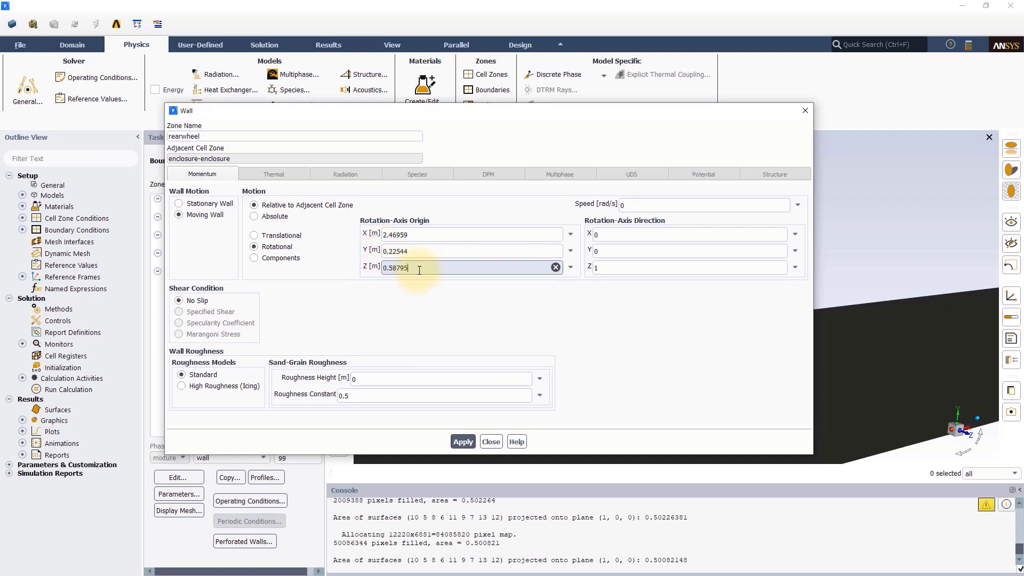
click(639, 205)
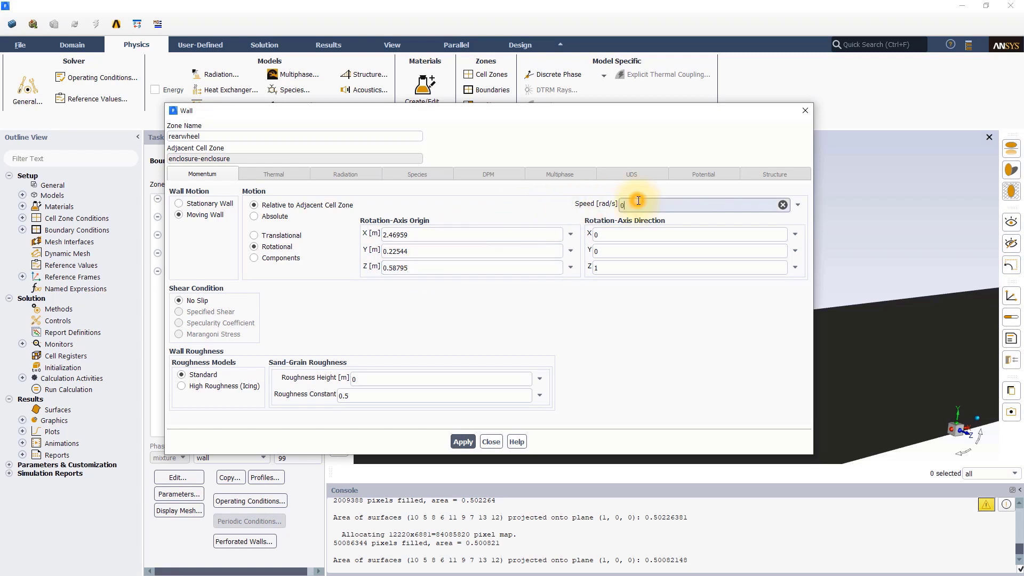
drag(639, 204, 611, 203)
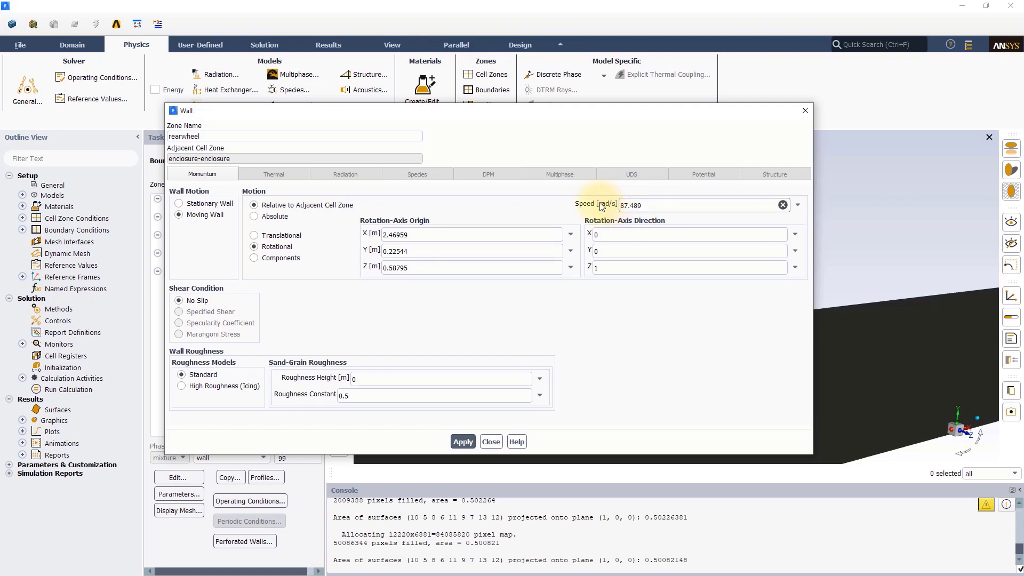
click(336, 296)
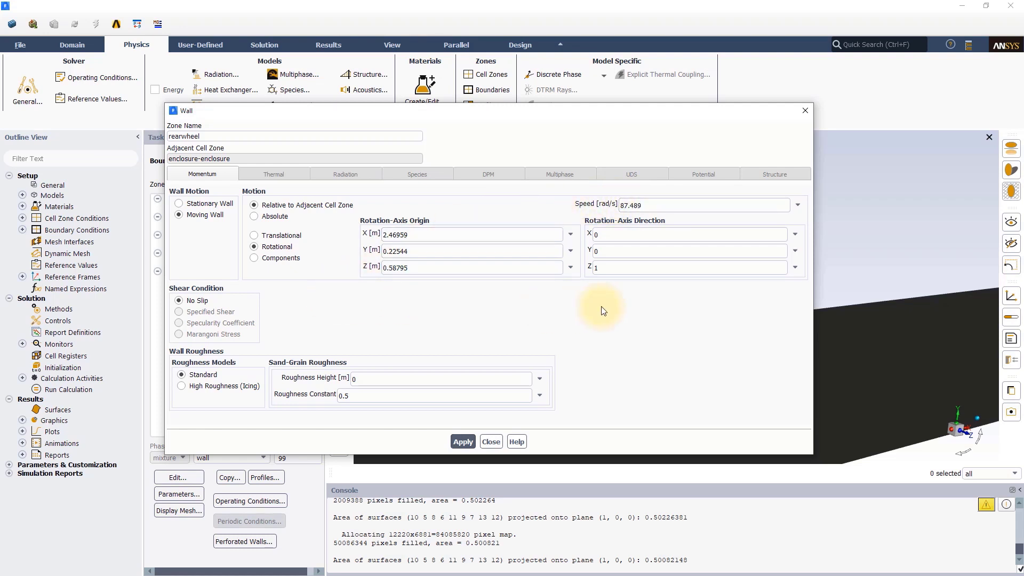
click(594, 267)
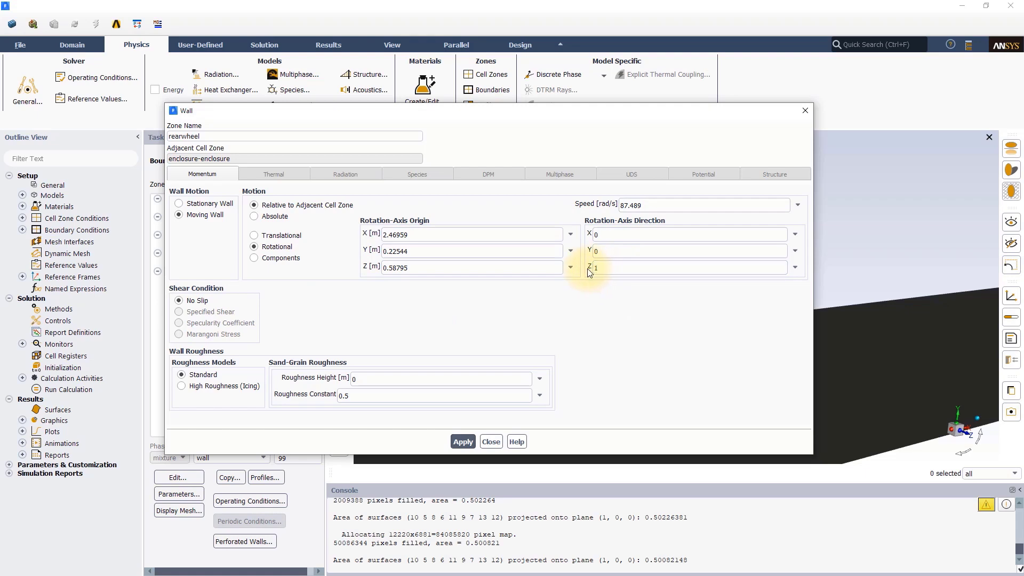
click(462, 442)
click(489, 442)
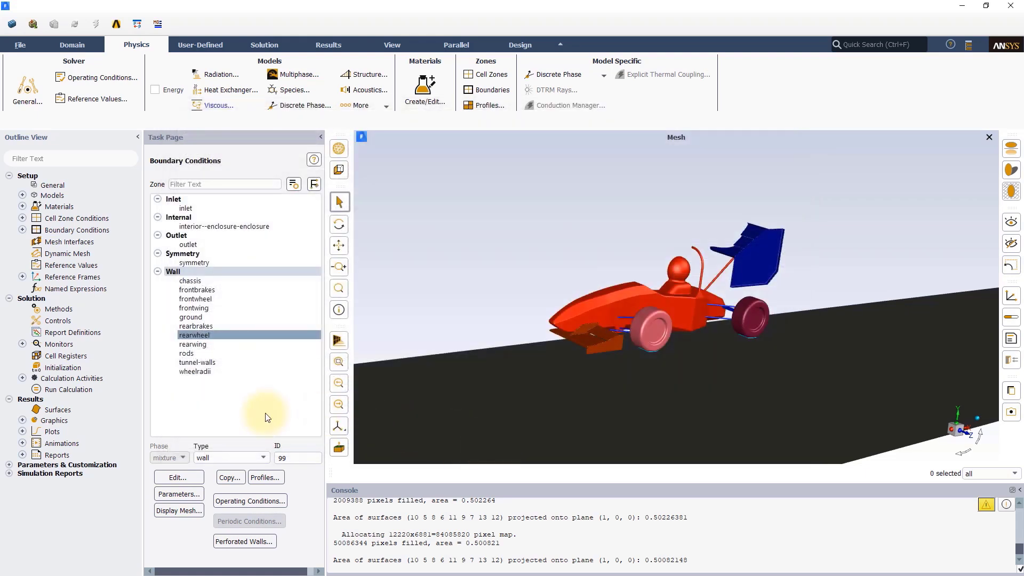
click(193, 299)
Step: Make the frontwheel wall a moving wall with rotational motion
click(171, 478)
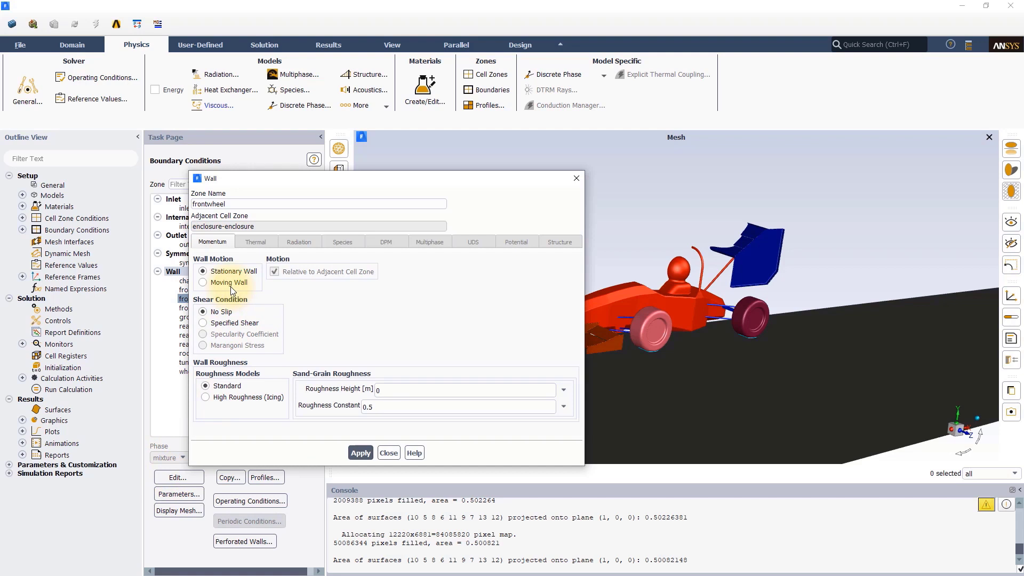
click(230, 283)
drag(330, 178, 326, 70)
click(269, 215)
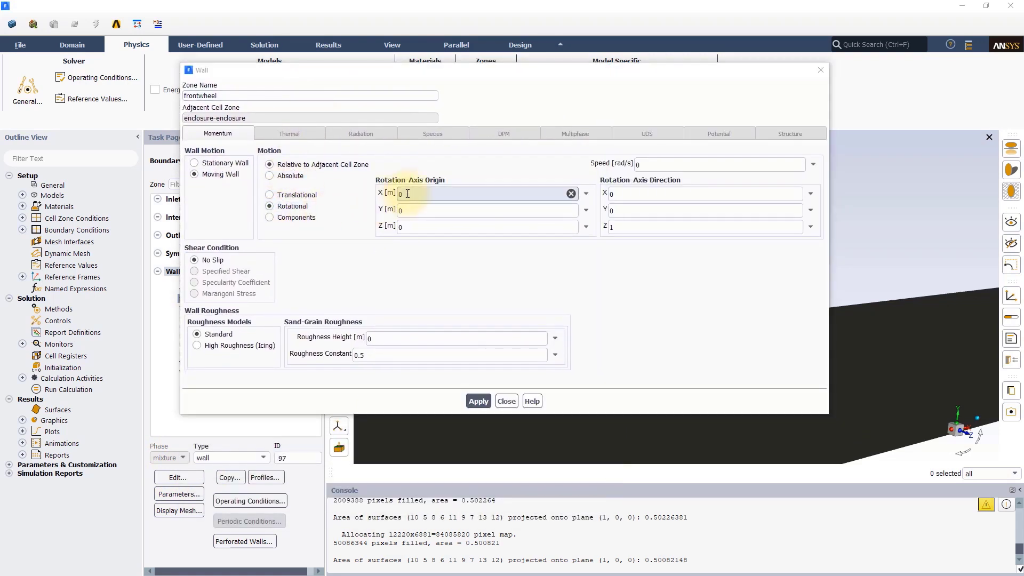
Step: Set the frontwheel rotation origin to 0.9413, 0.22544, 0.58795 m and speed to 87.489 rad/s, then apply
click(407, 194)
text(.9413)
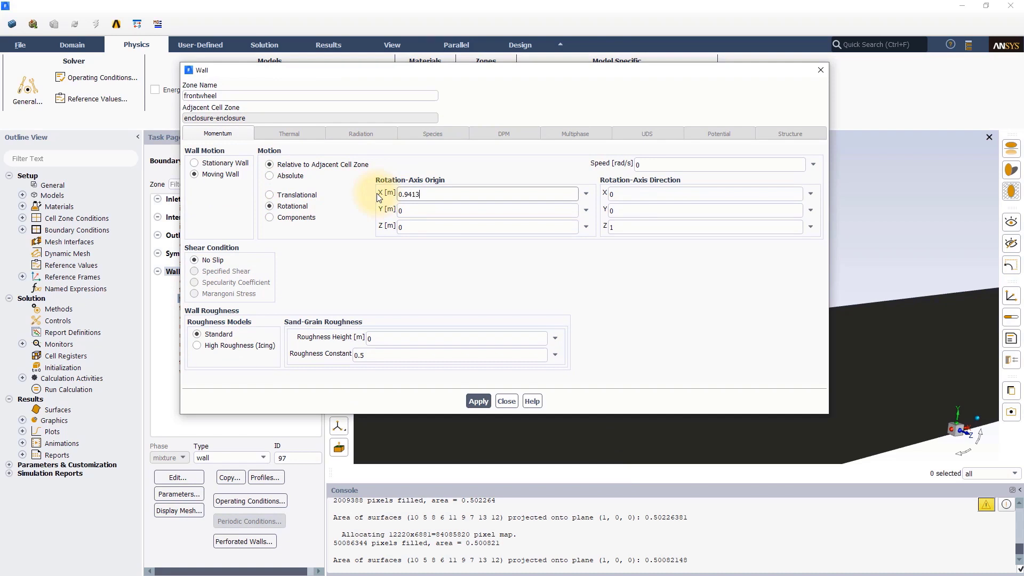
click(400, 211)
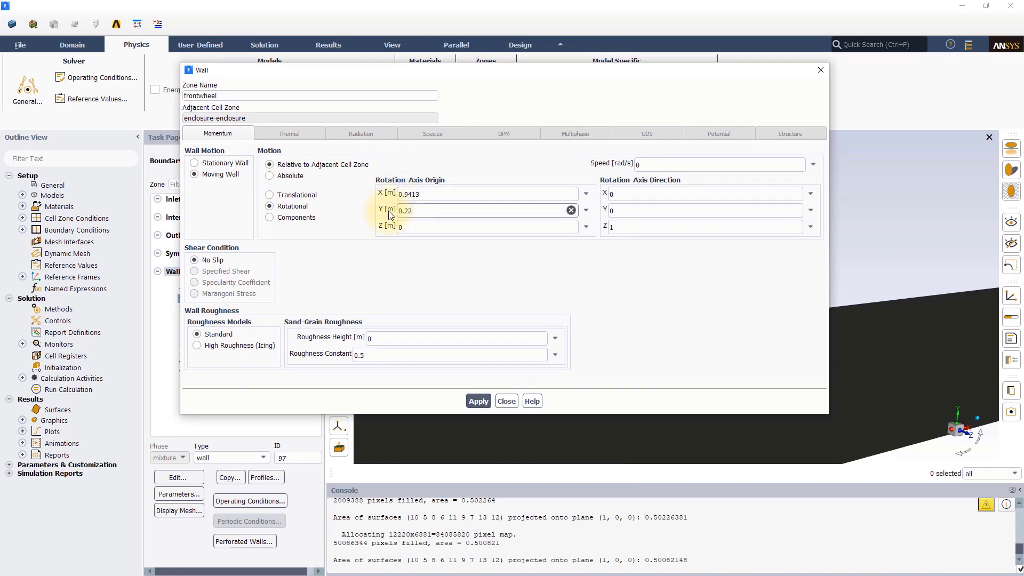
key(Tab)
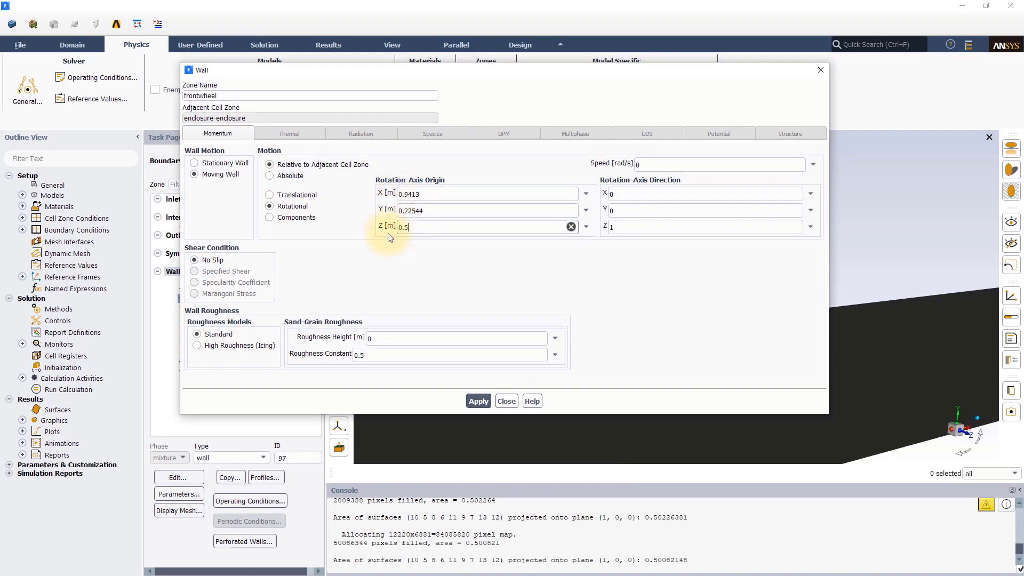
text(5)
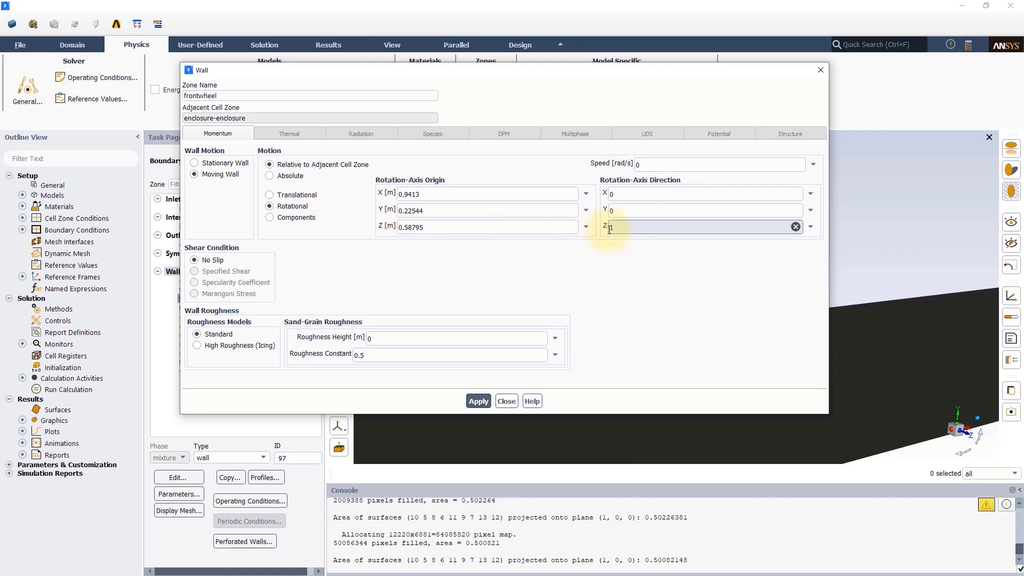
double_click(638, 165)
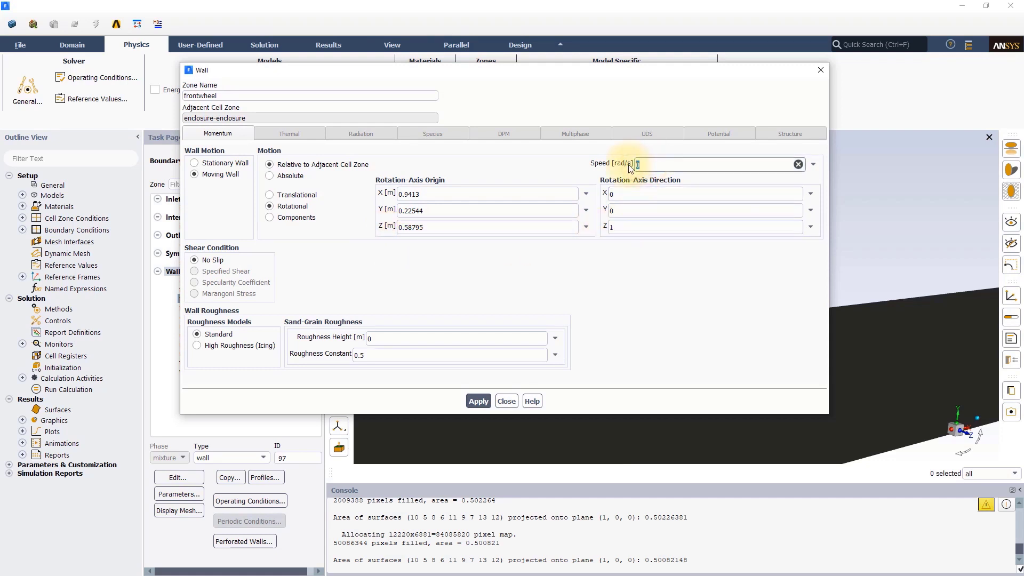
text(87.489)
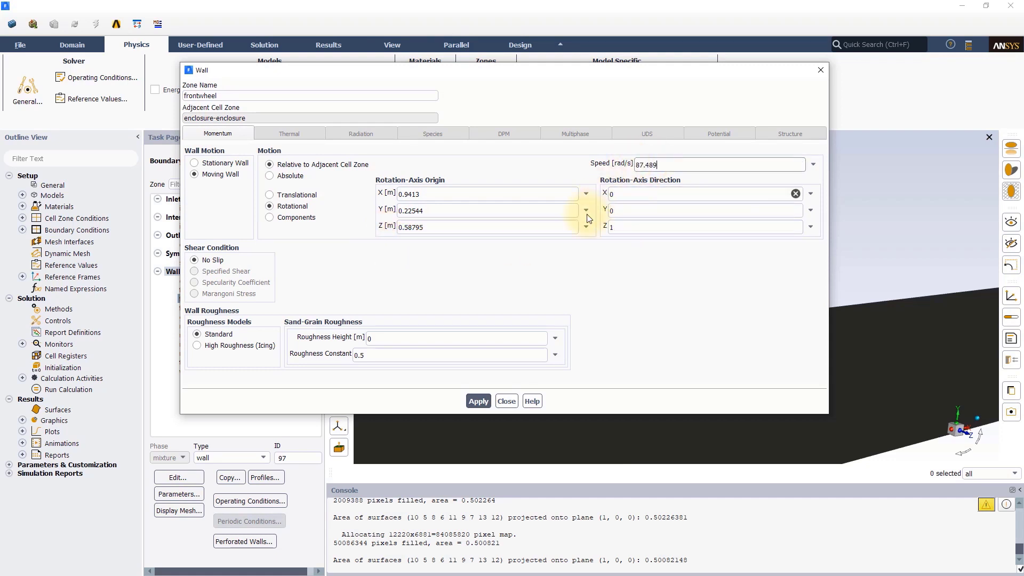
click(412, 260)
click(479, 401)
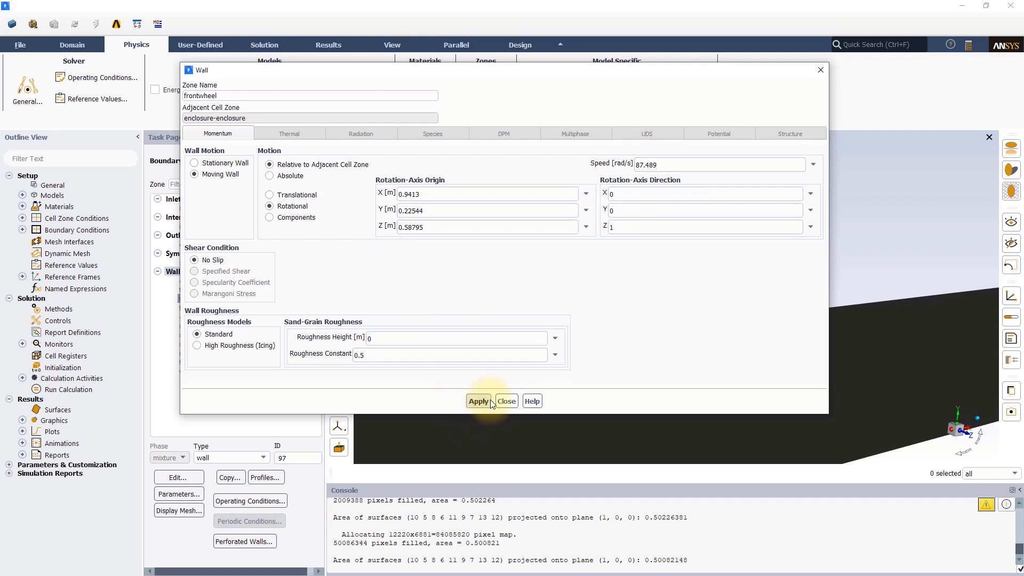
click(504, 400)
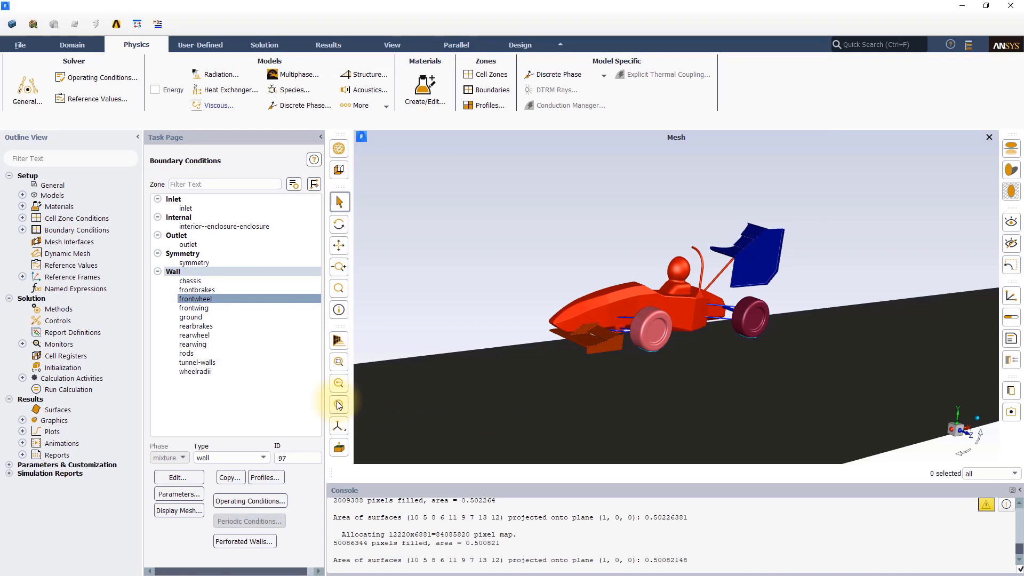
click(167, 356)
key(Up)
key(Up)
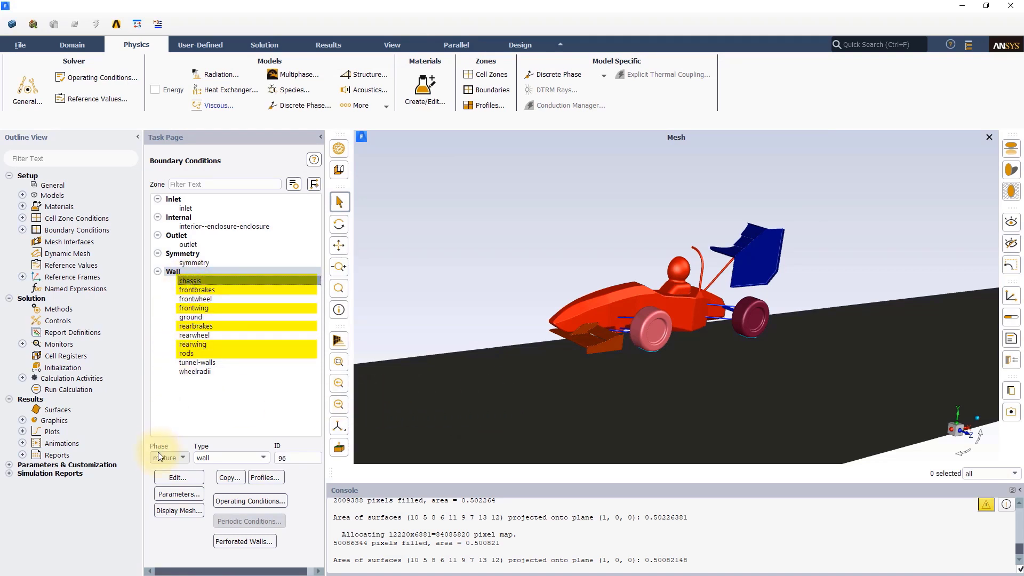
click(165, 475)
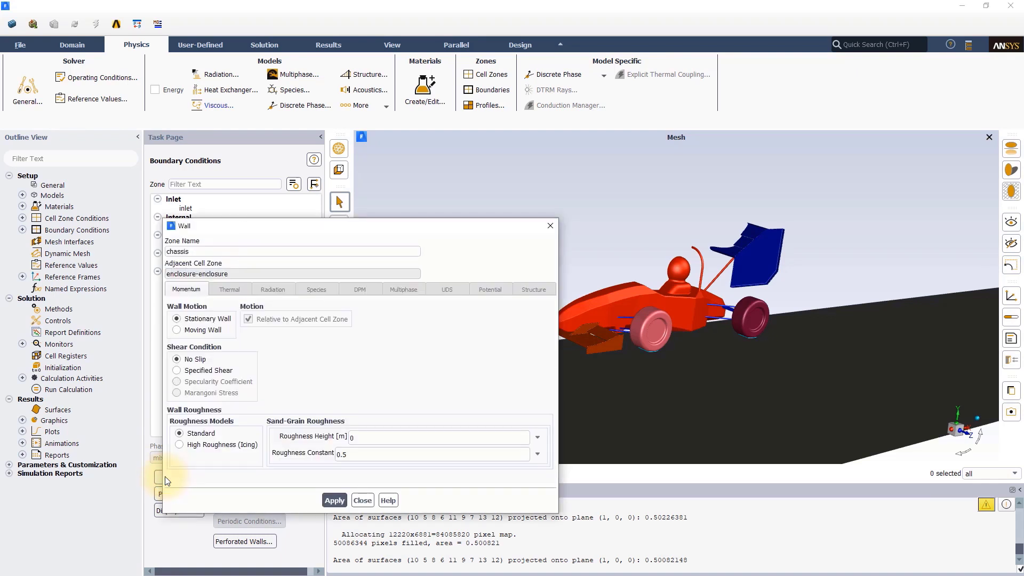
drag(302, 227, 332, 140)
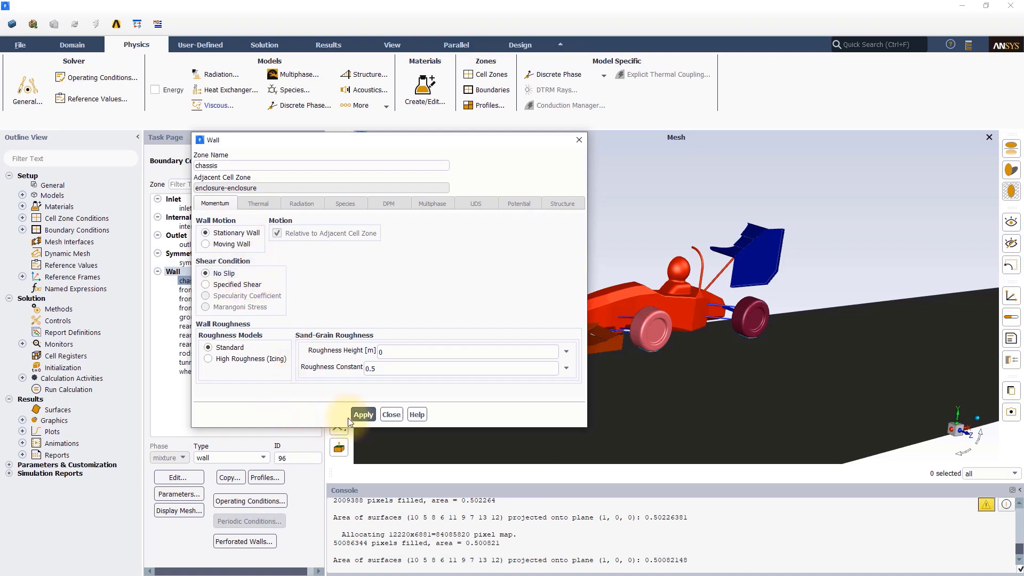
click(387, 416)
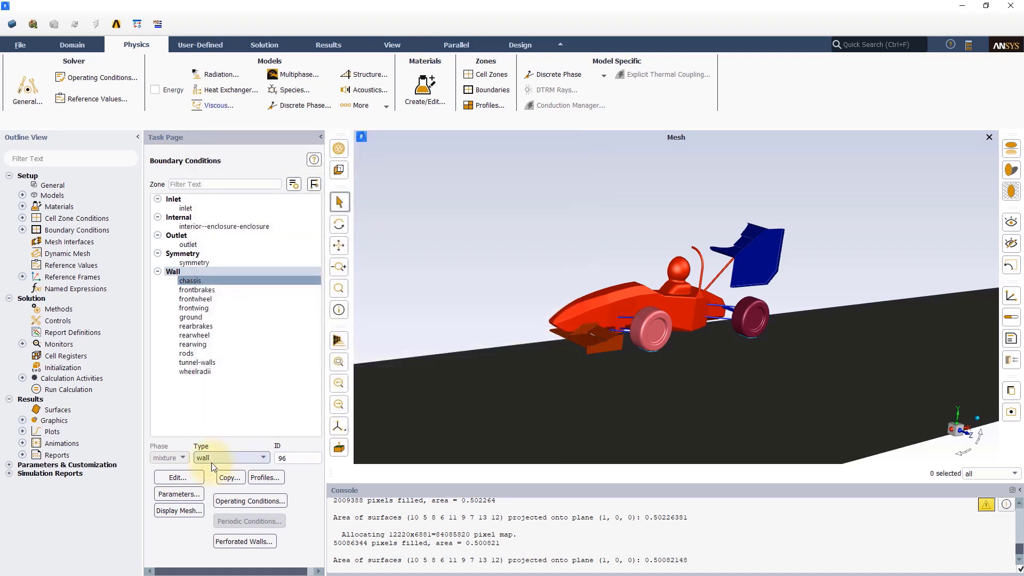
Step: Make the ground wall slide translationally at 20 m/s along X and apply it
click(186, 318)
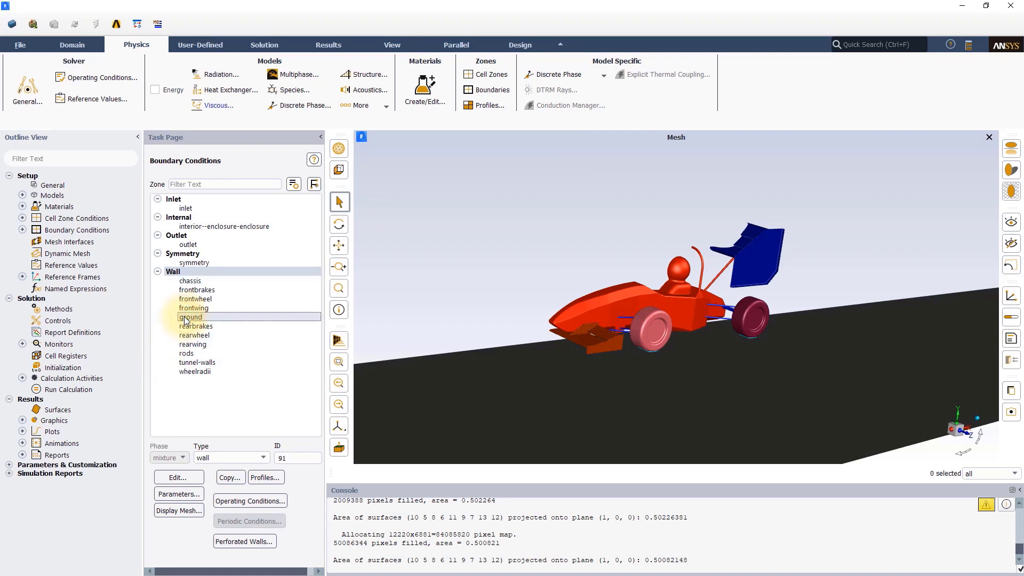
click(177, 479)
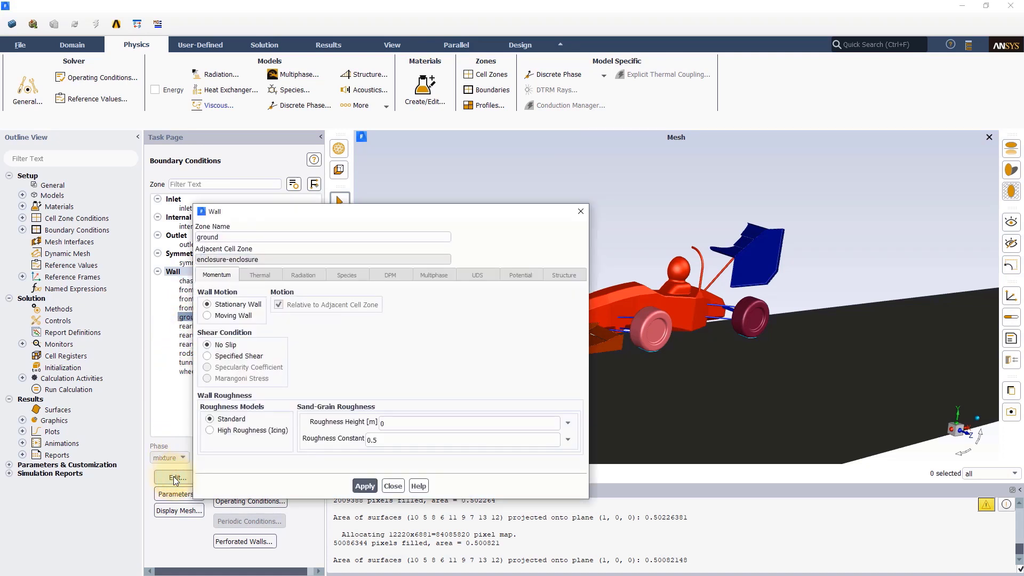
click(208, 316)
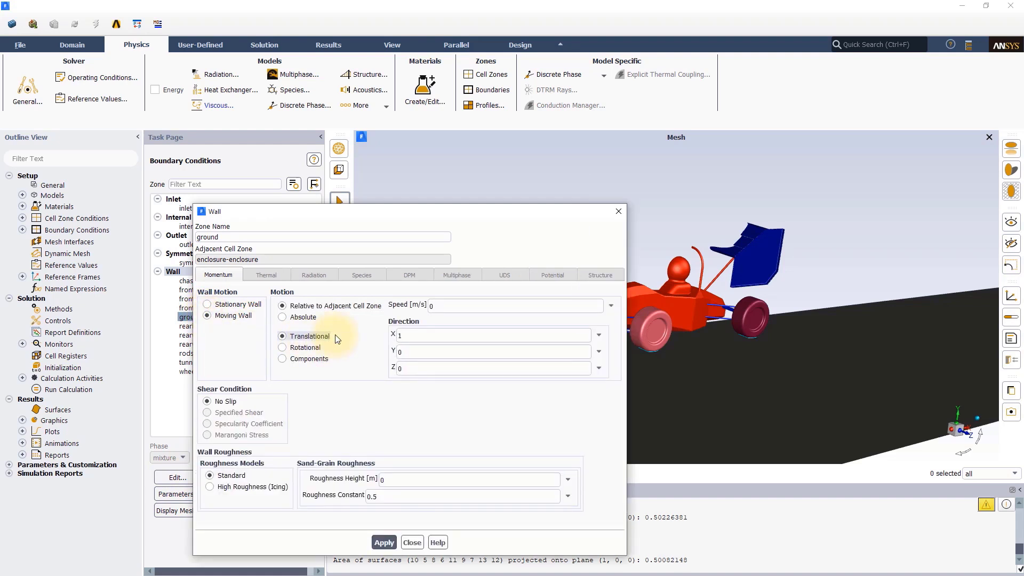
click(431, 305)
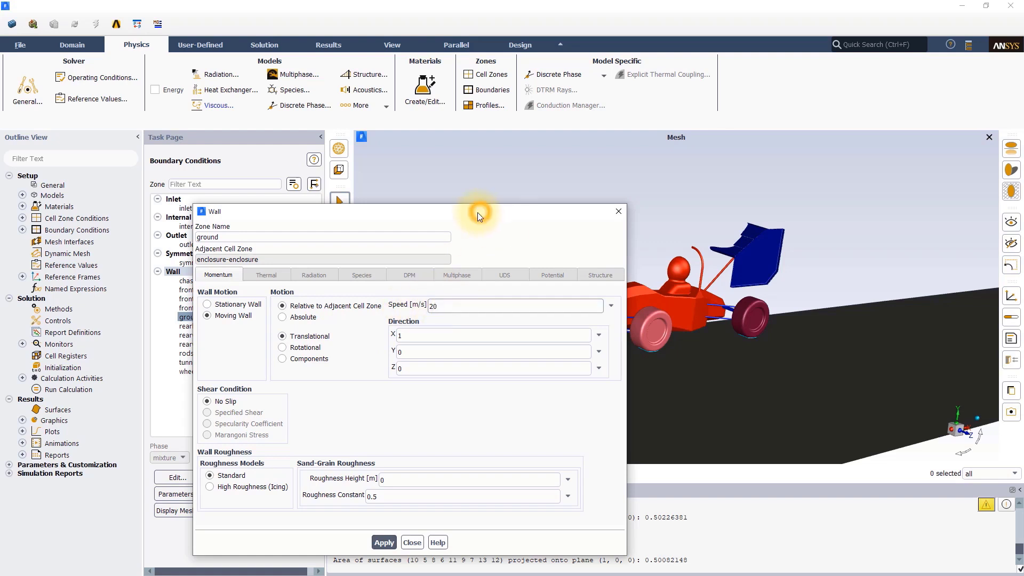
drag(480, 211, 342, 101)
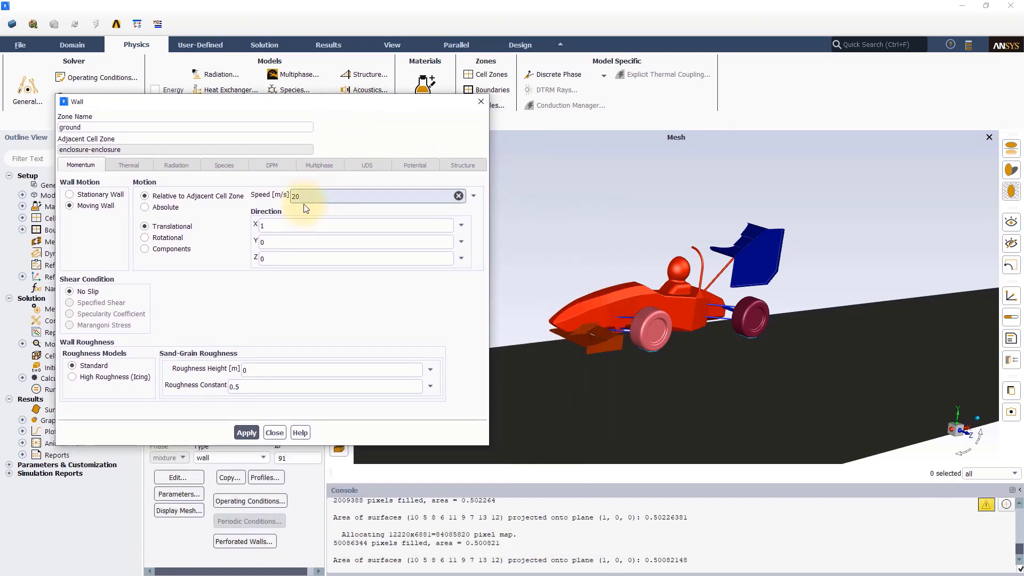
click(247, 432)
click(271, 433)
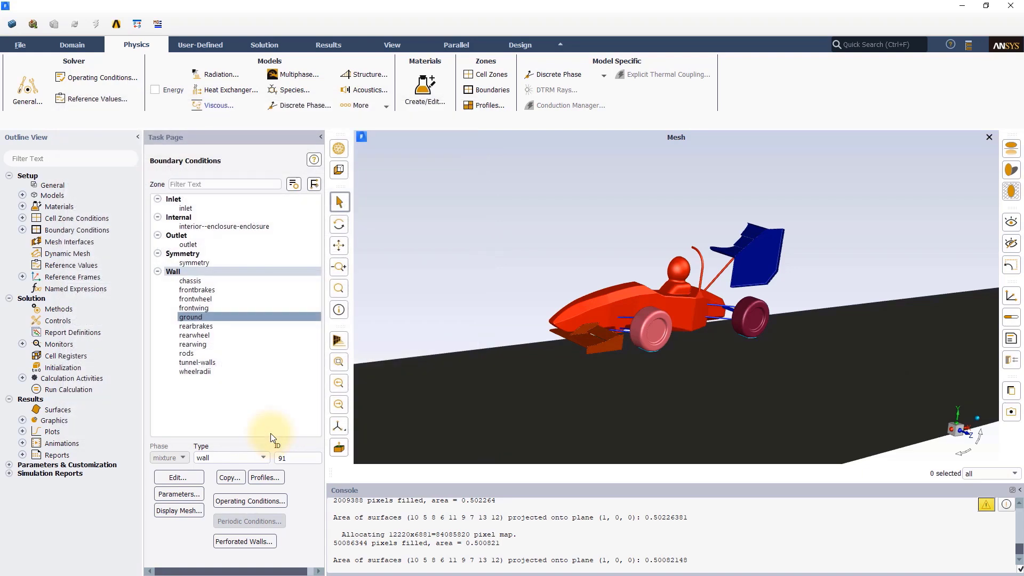
Step: Give tunnel-walls a specified shear condition with zero shear stress and apply it
click(205, 363)
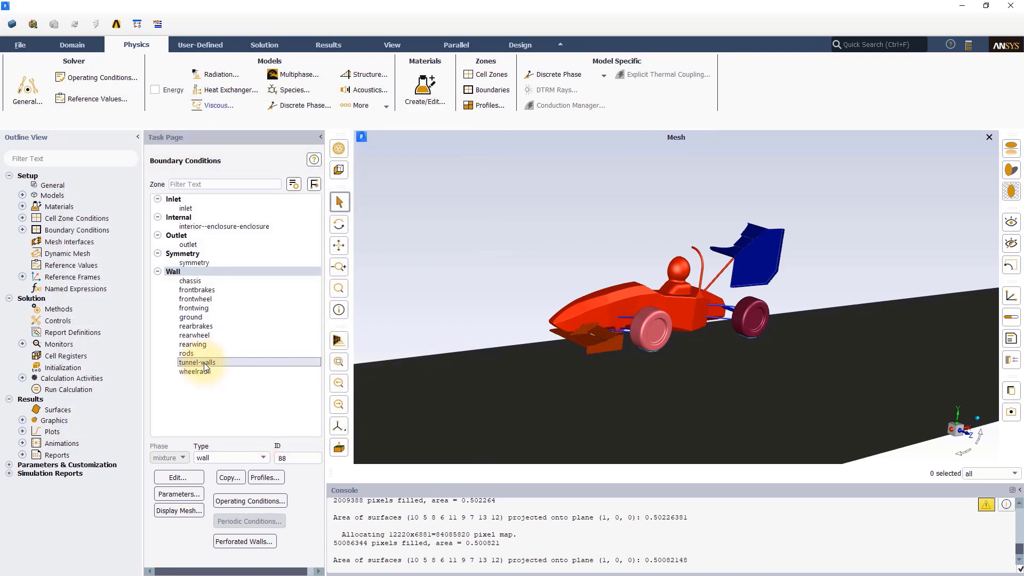
click(186, 479)
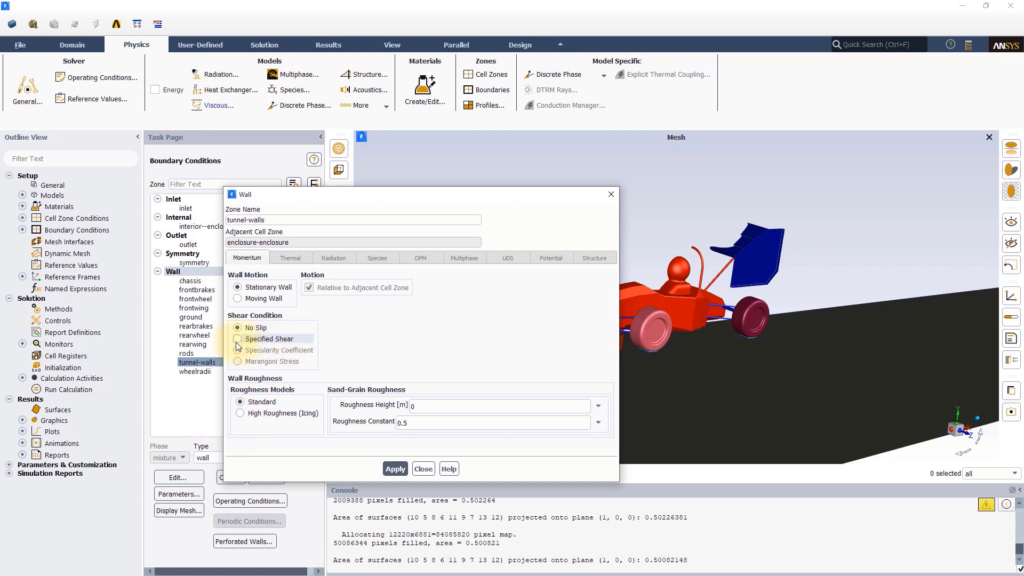
click(238, 339)
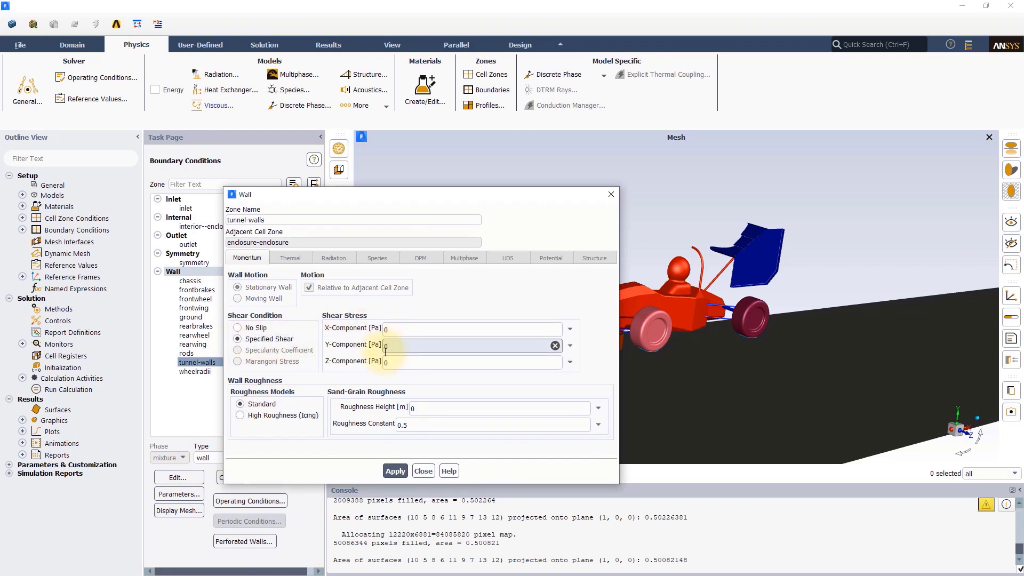
click(397, 472)
click(423, 472)
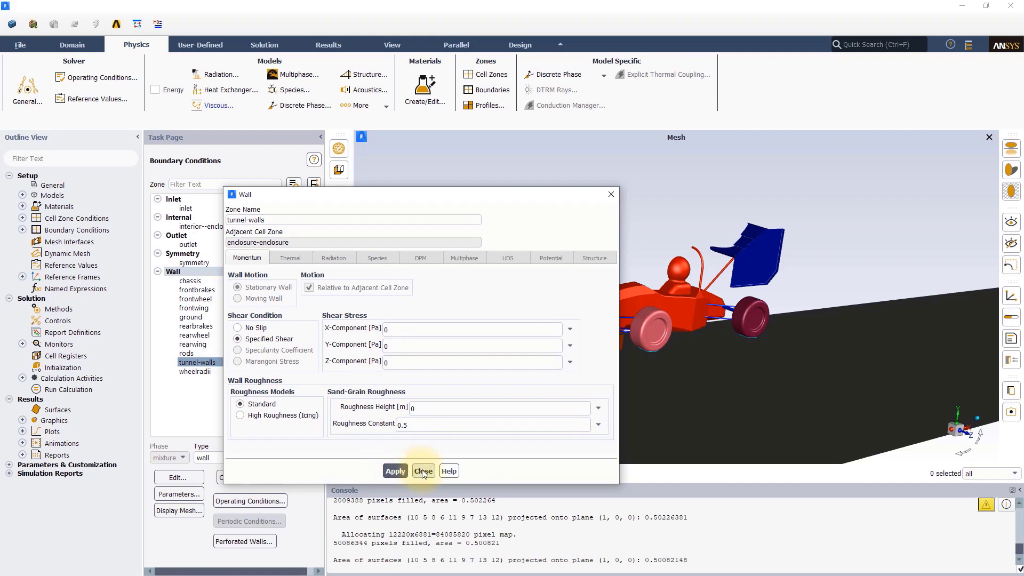
Step: Give wheelradii a specified shear condition with zero shear stress and apply it
click(195, 372)
click(179, 477)
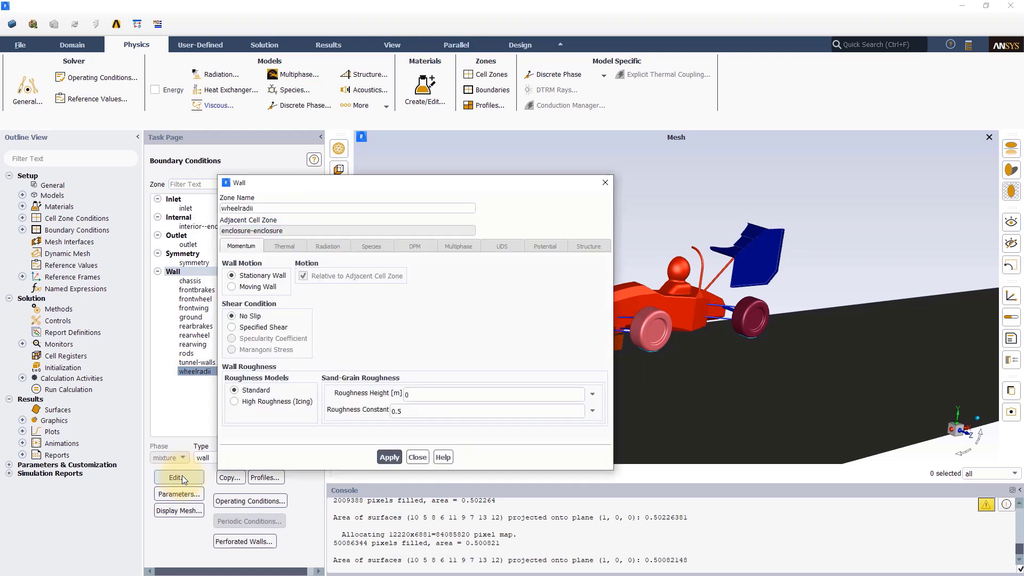
click(233, 327)
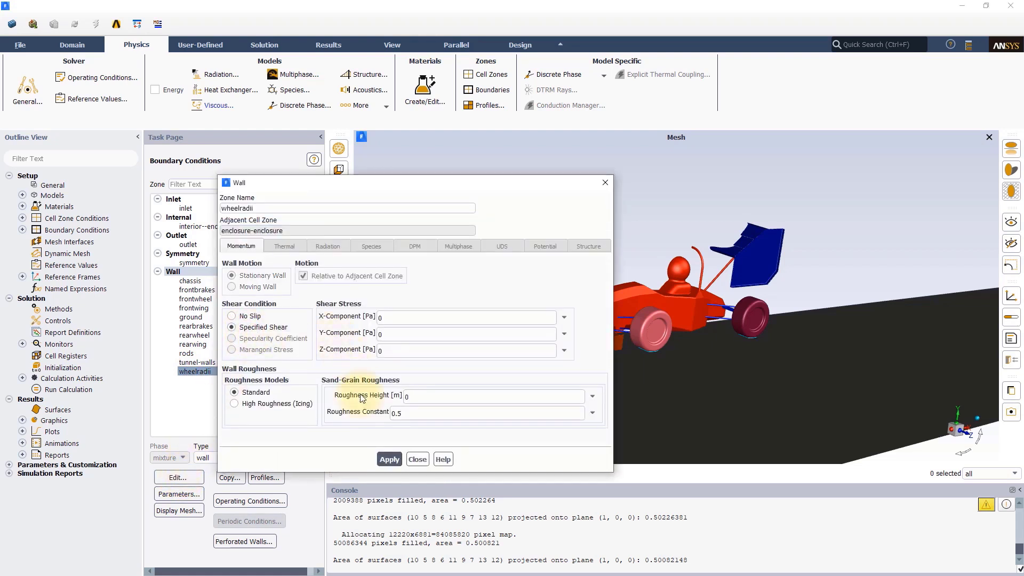
click(389, 459)
click(417, 460)
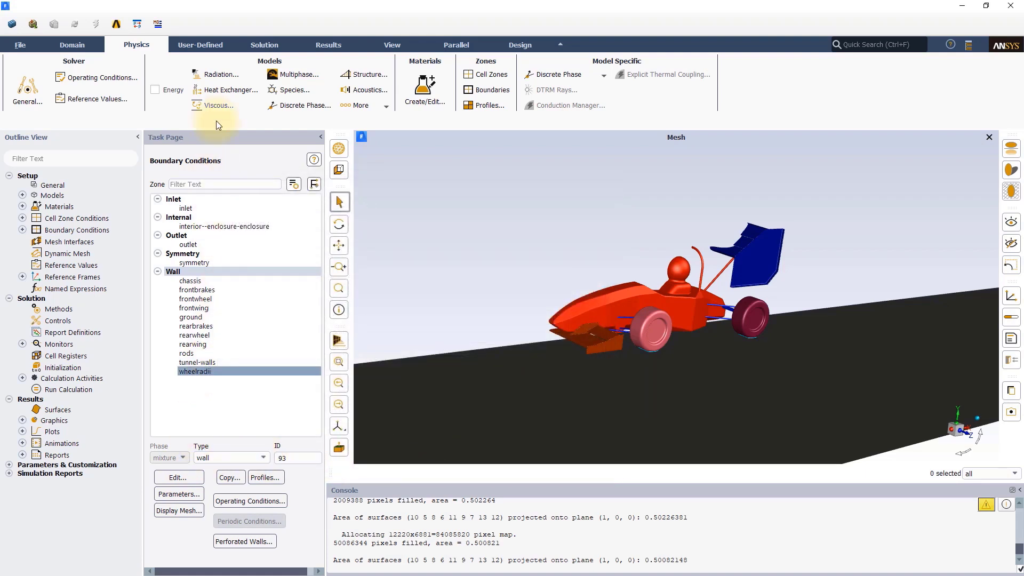
Step: Review the Coupled, second-order solution methods, then bring up Solution Controls with relaxation factors 0.5 and 0.75
click(264, 45)
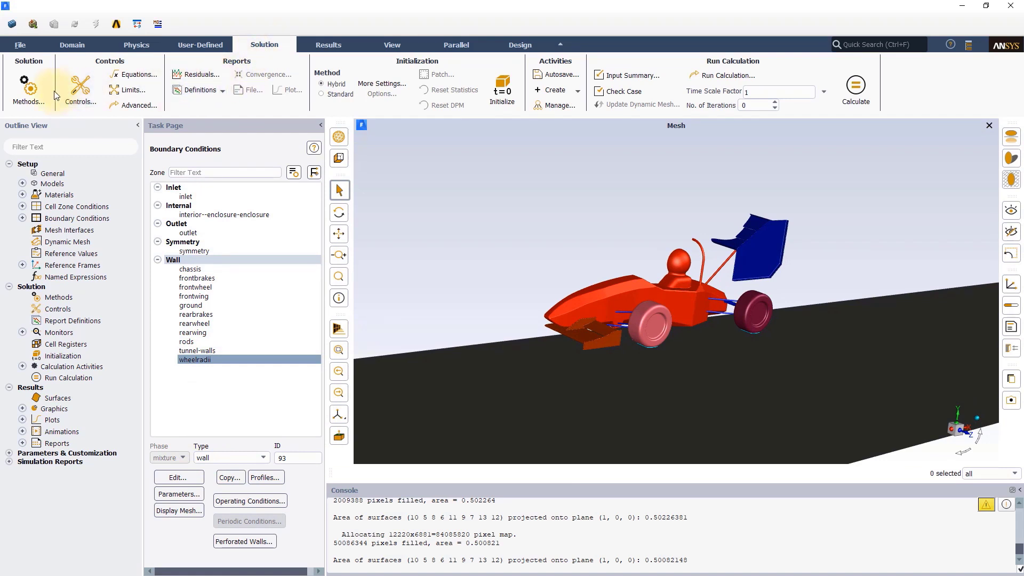
click(37, 94)
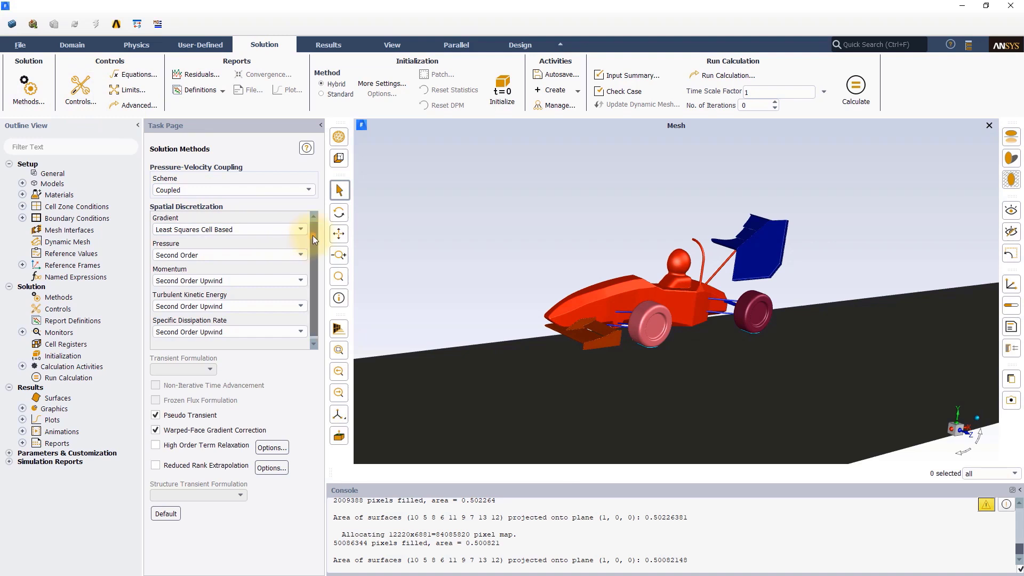
scroll(315, 258, down, 1)
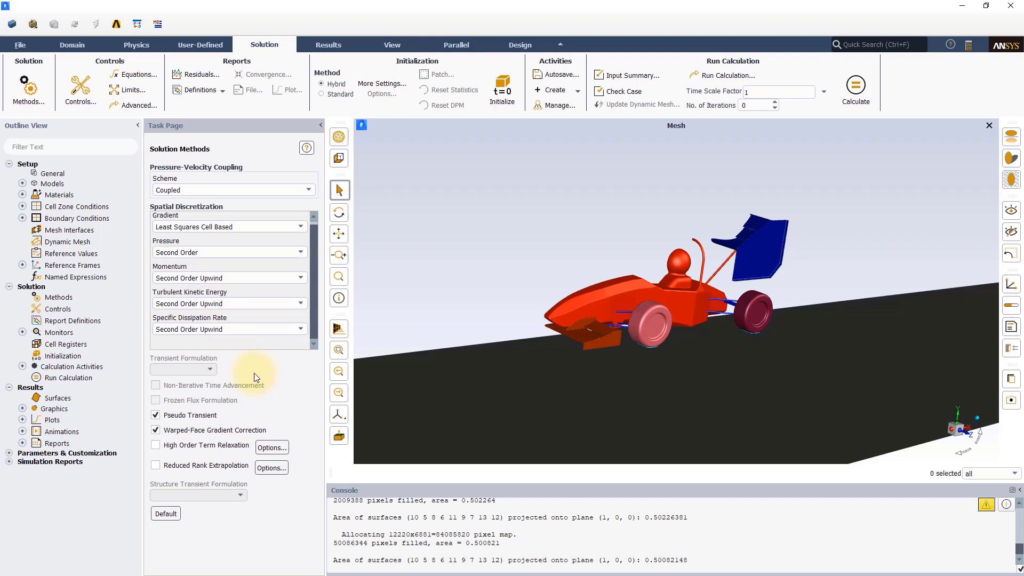
click(85, 90)
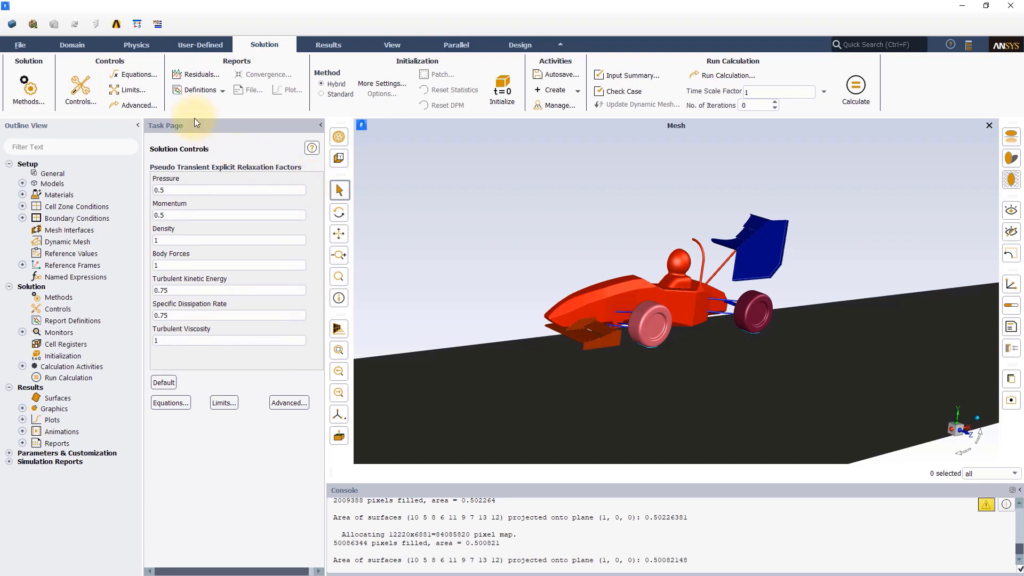
Step: Bring up Residual Monitors, showing all six equations at 0.001 absolute criteria
click(198, 78)
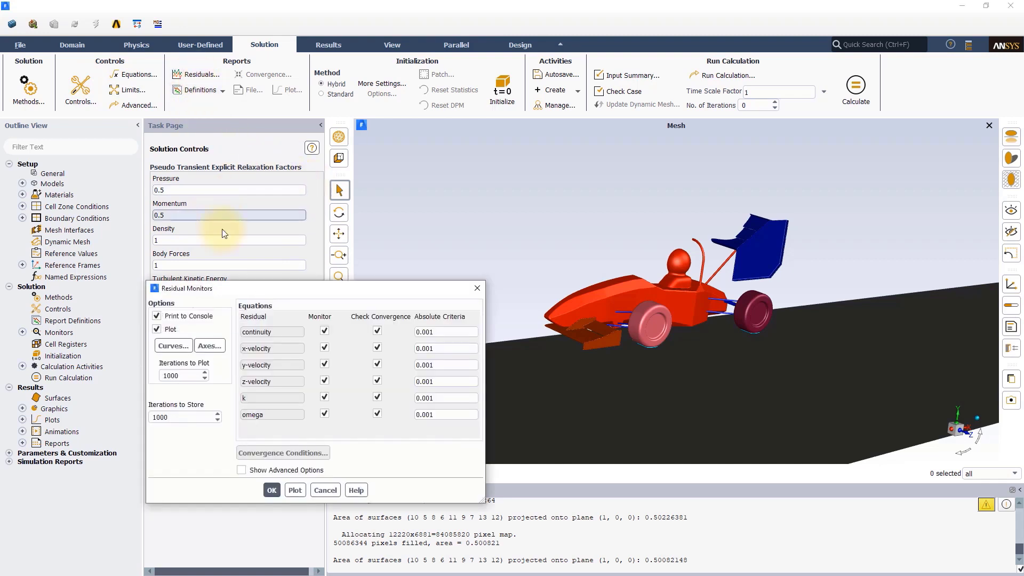
drag(254, 223, 250, 141)
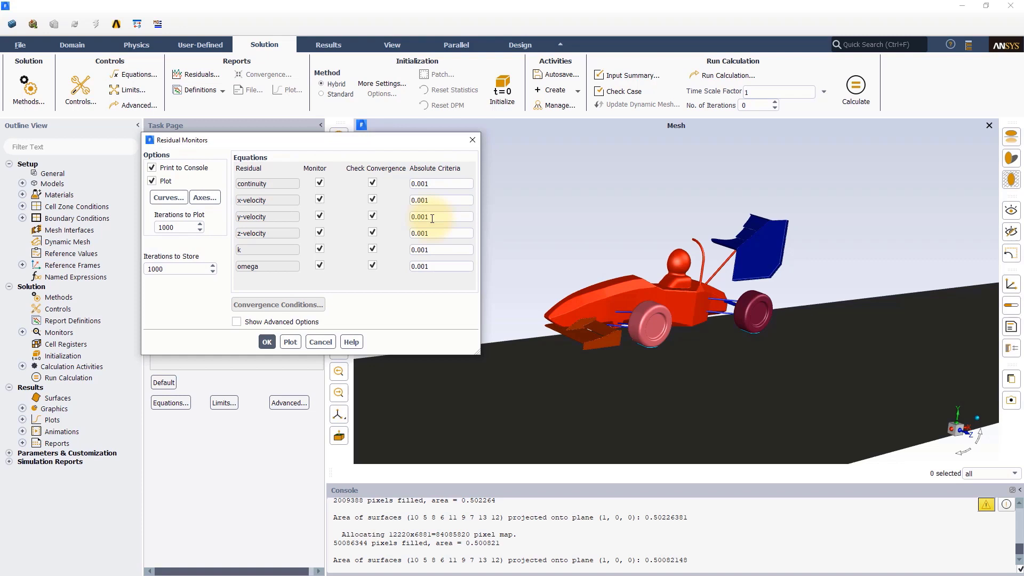
Step: Accept the residual settings and start a new drag report definition named cd-car
click(264, 346)
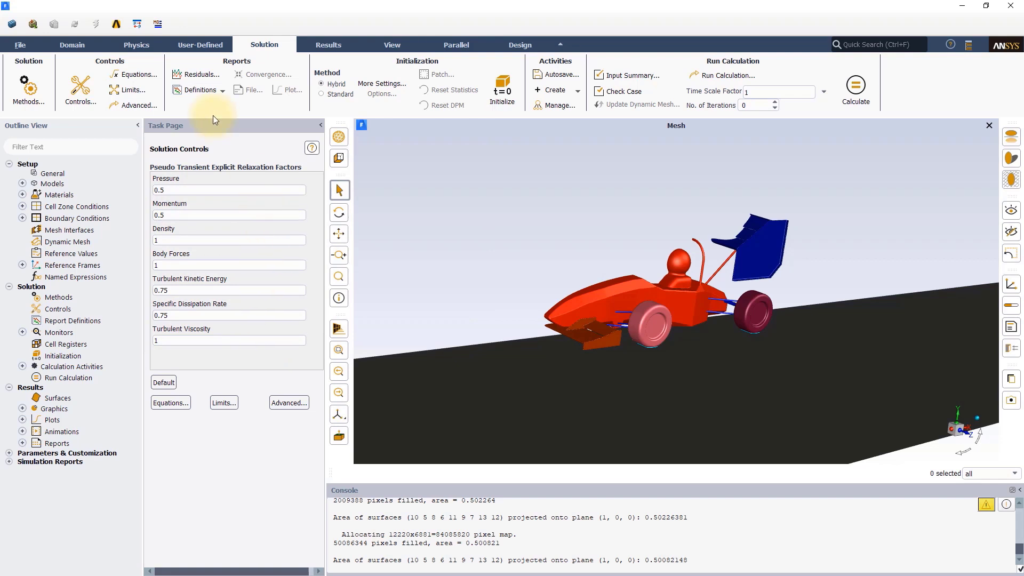
click(193, 92)
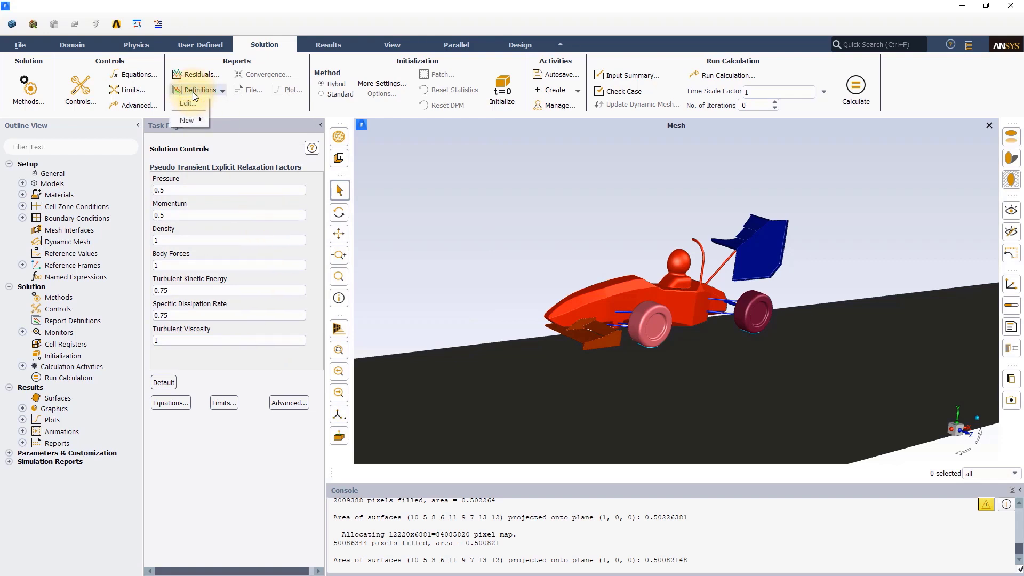
mouse_move(191, 120)
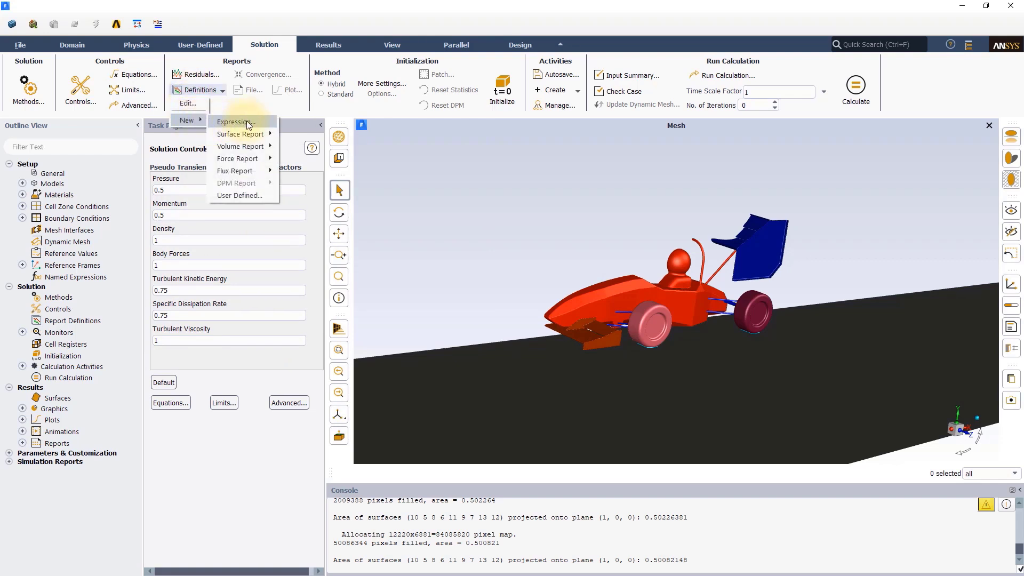
mouse_move(260, 160)
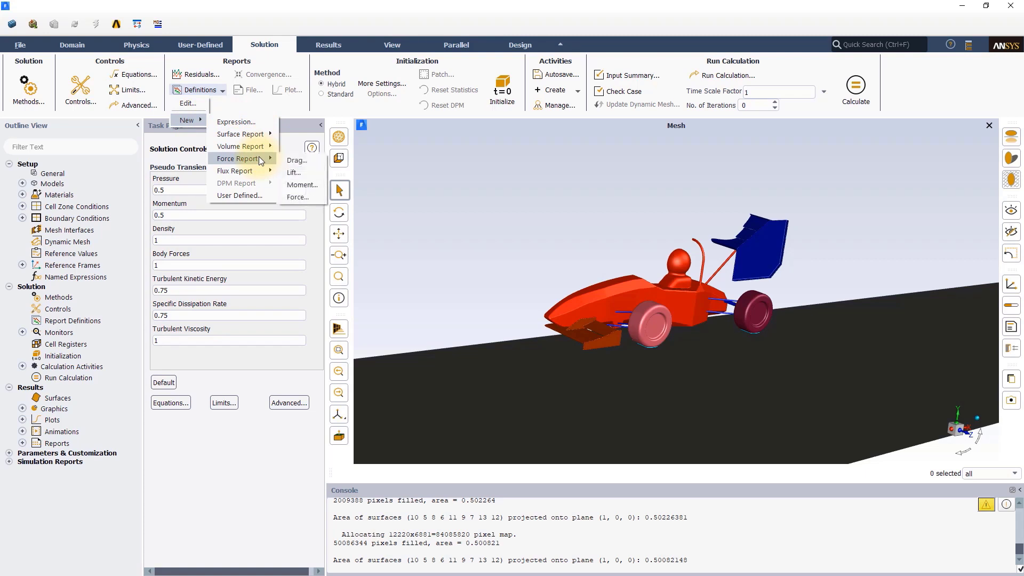
click(310, 160)
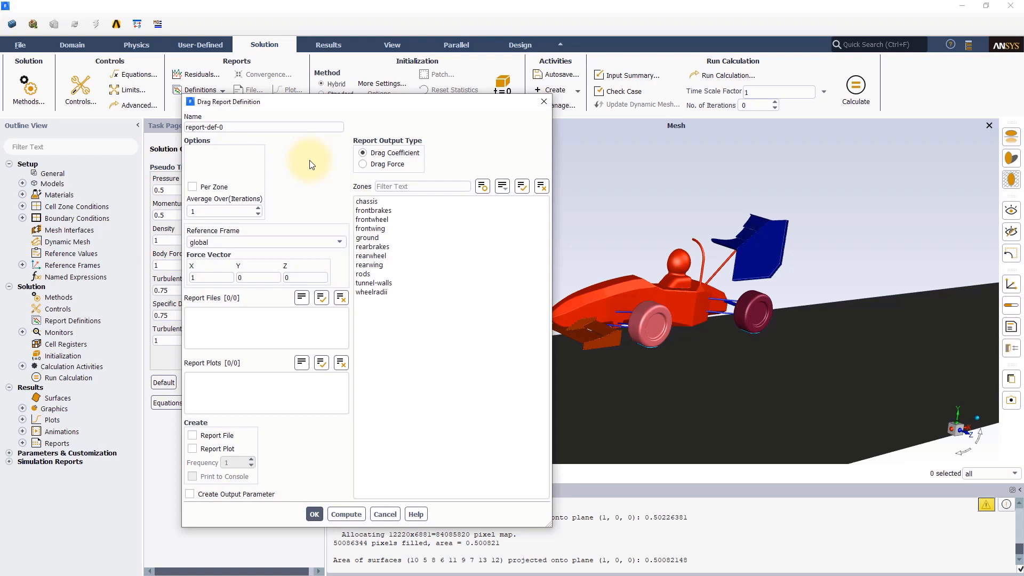
click(228, 128)
drag(229, 128, 190, 128)
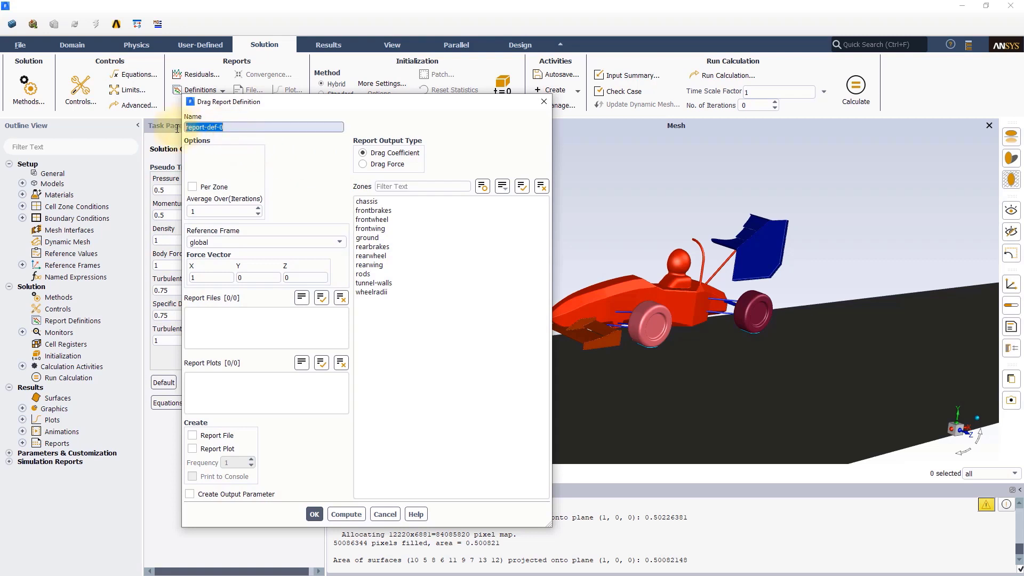
text(d-car)
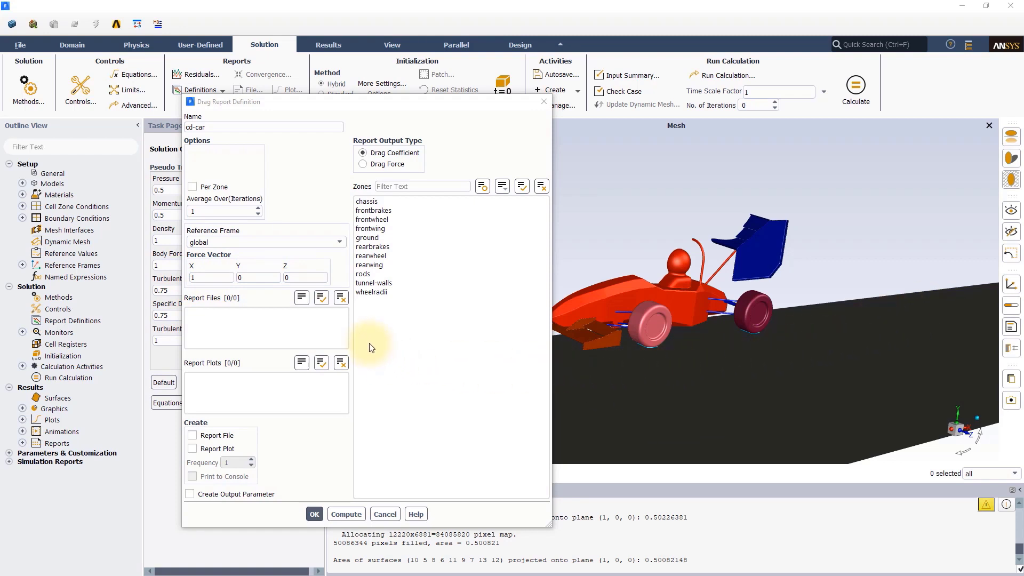
Step: Apply cd-car to the eight car zones with report file, plot and console output
drag(374, 202, 368, 274)
click(367, 229)
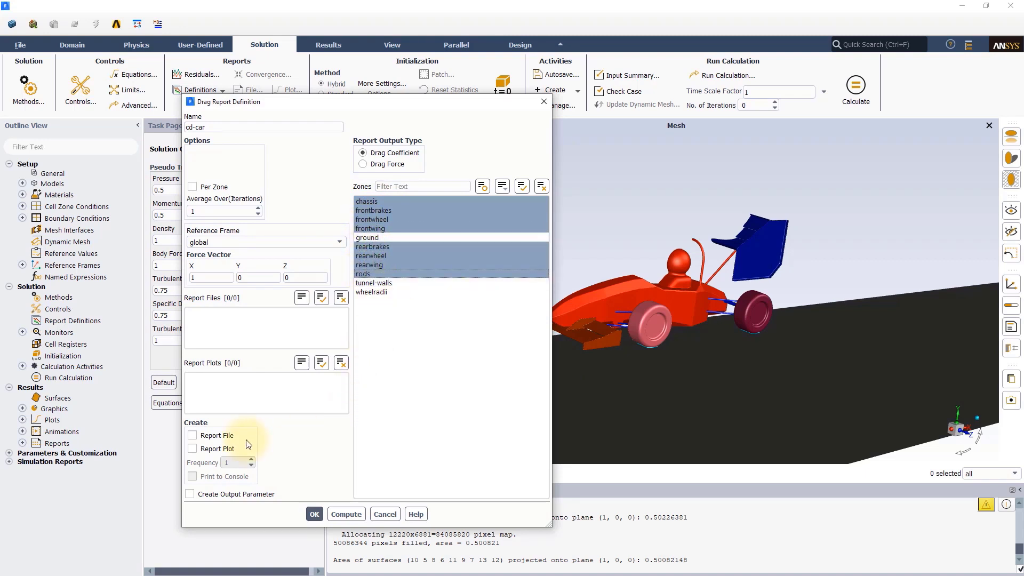
click(193, 435)
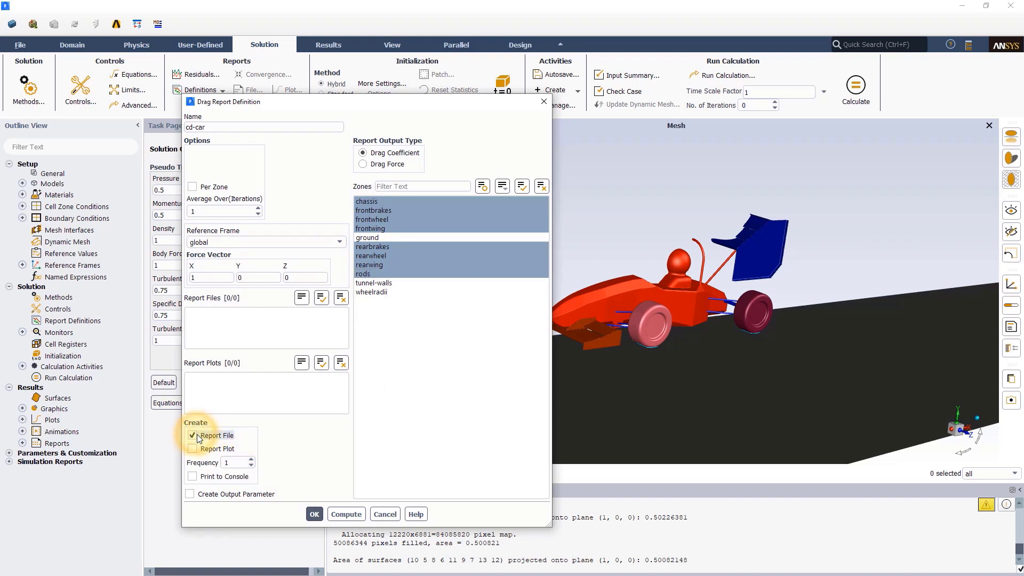
click(193, 448)
click(193, 480)
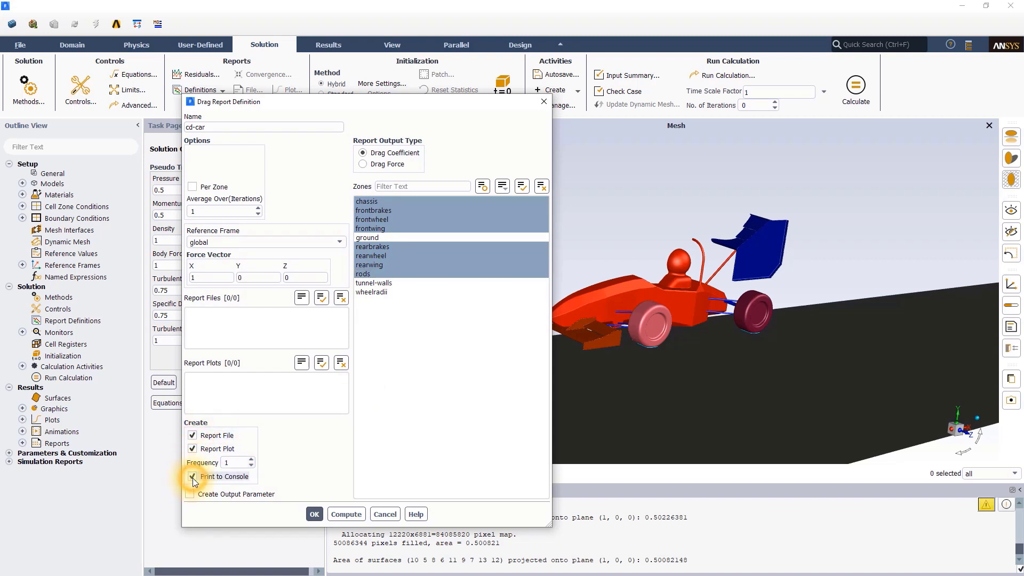
click(315, 514)
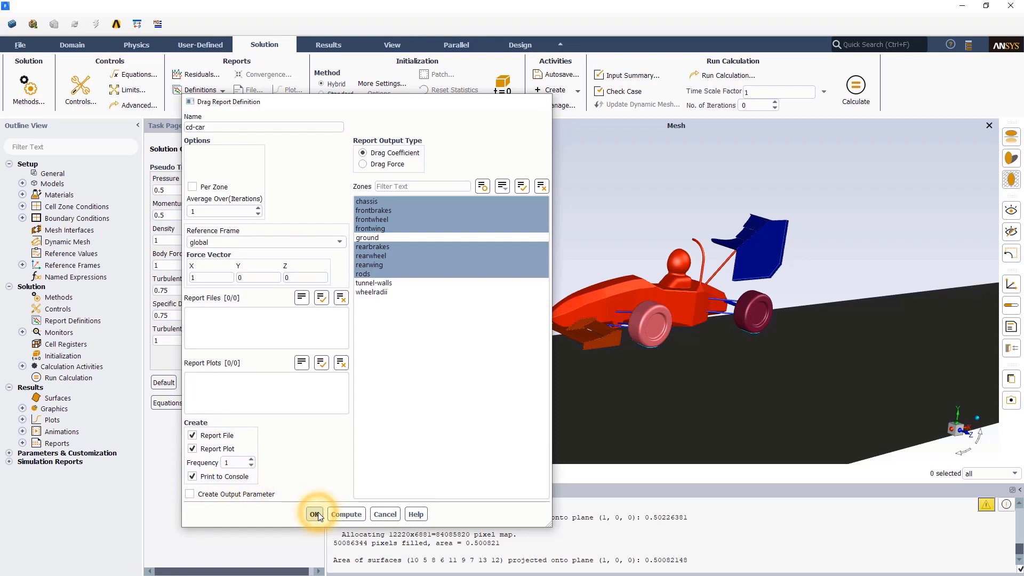
Step: Start a new lift report definition named cl-car
click(193, 90)
mouse_move(187, 120)
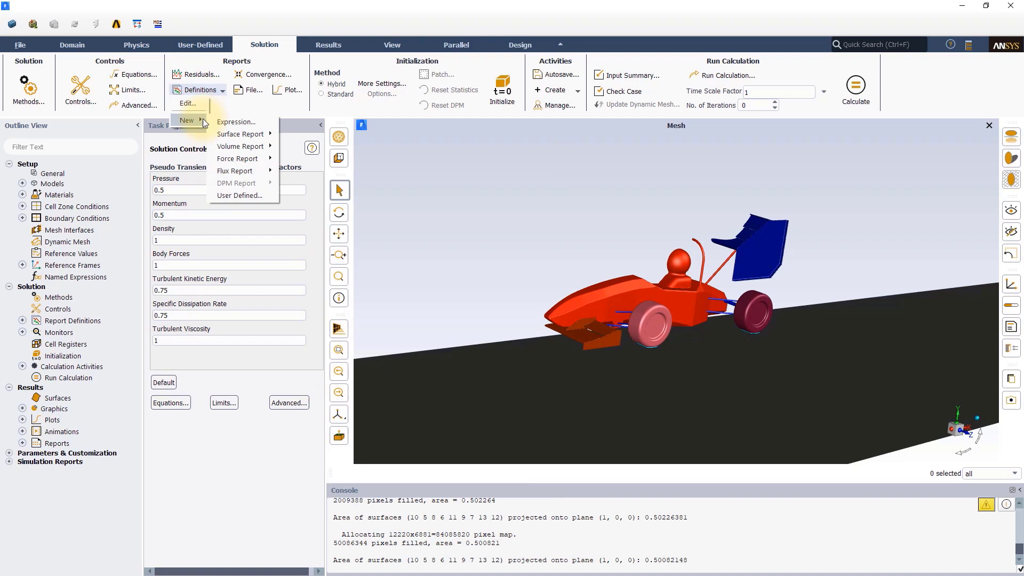
mouse_move(258, 158)
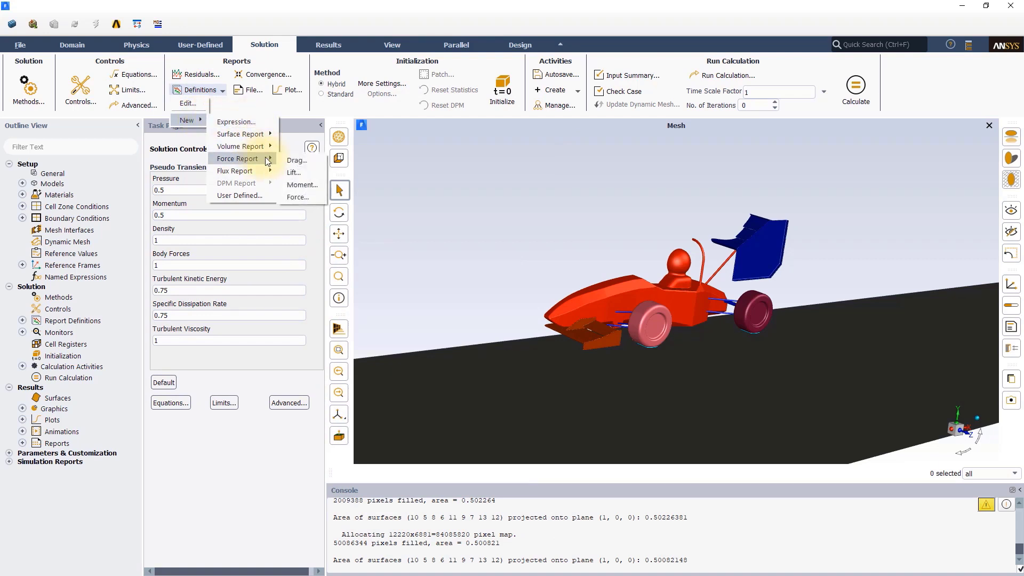
click(292, 170)
drag(229, 127, 179, 126)
text(cl-car)
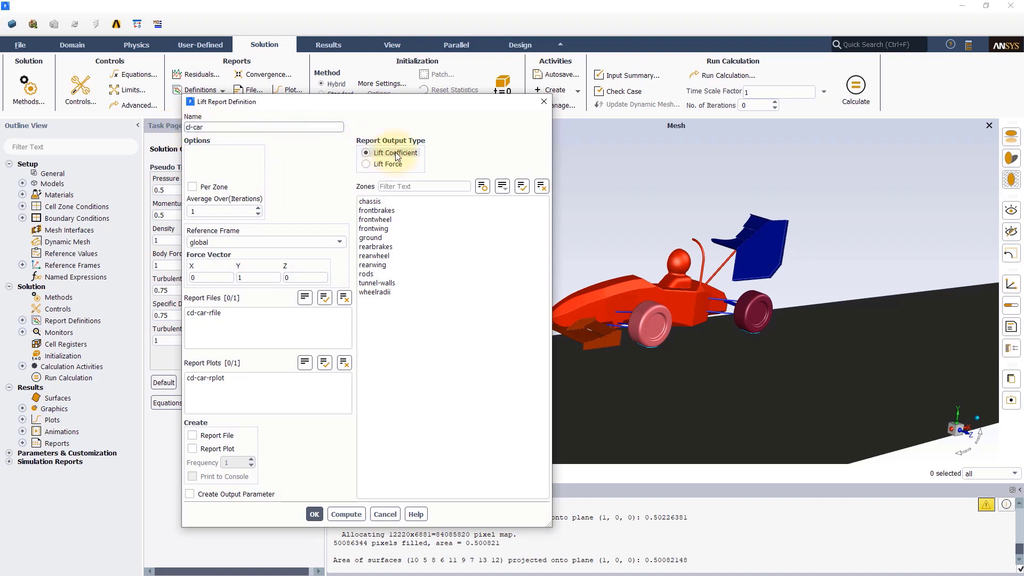
Step: Apply cl-car to the car zones with report file, plot and console output
drag(368, 202, 384, 267)
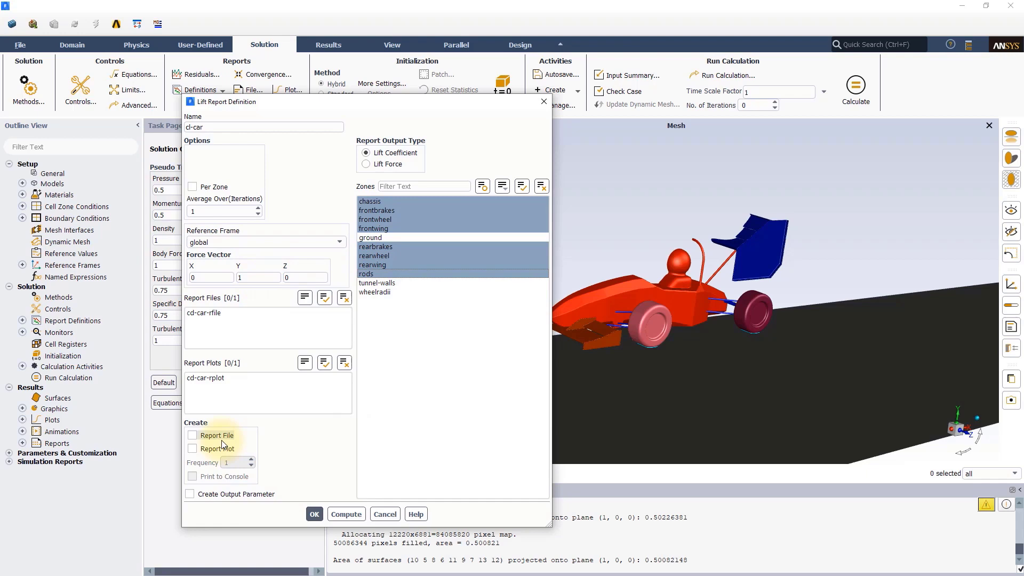
click(192, 435)
click(193, 448)
click(193, 477)
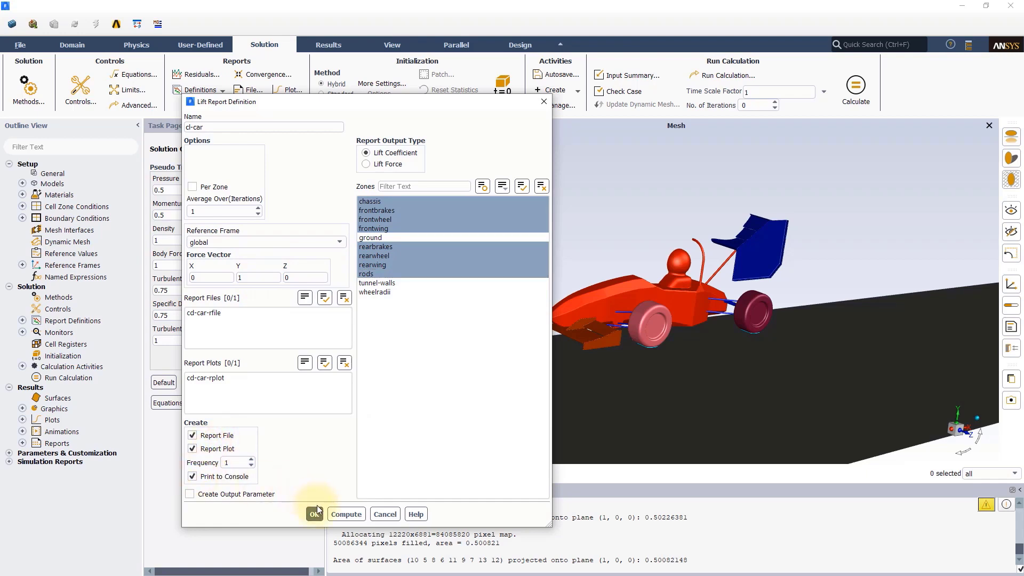
click(315, 514)
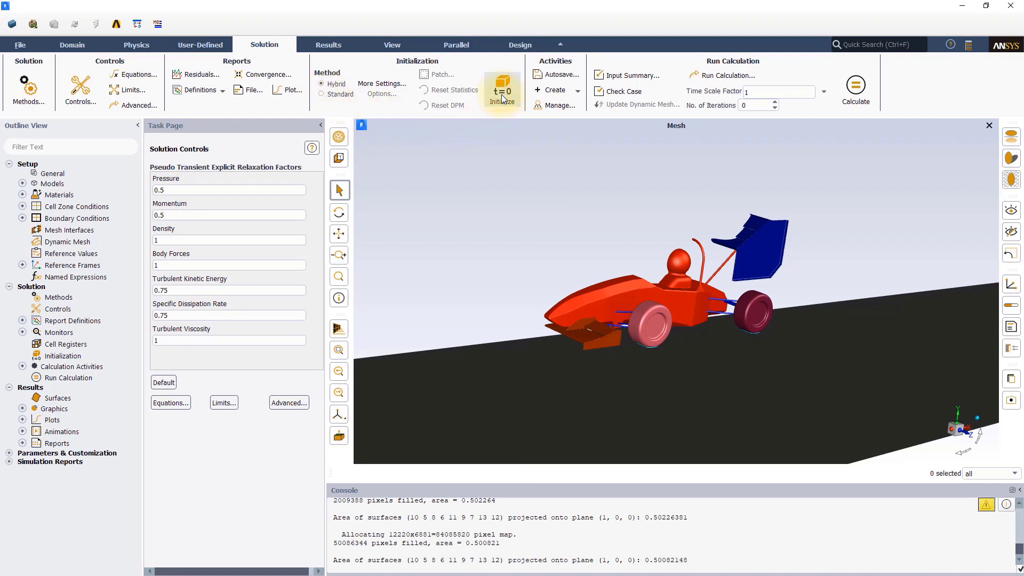
Step: Run hybrid initialization, then FMG initialization via /solve/initialize/fmg-initialization, answering yes
click(503, 99)
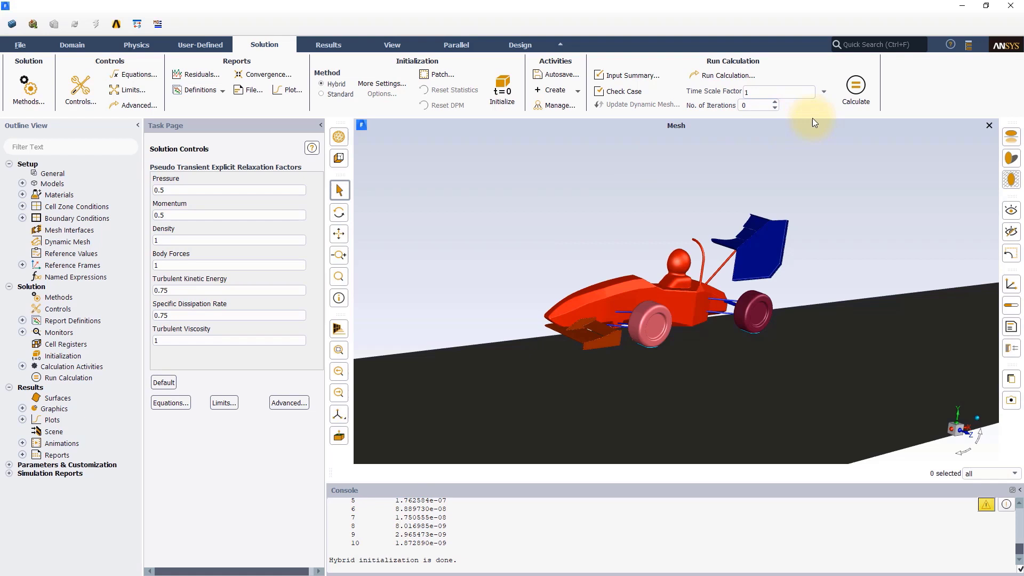
click(869, 47)
click(860, 43)
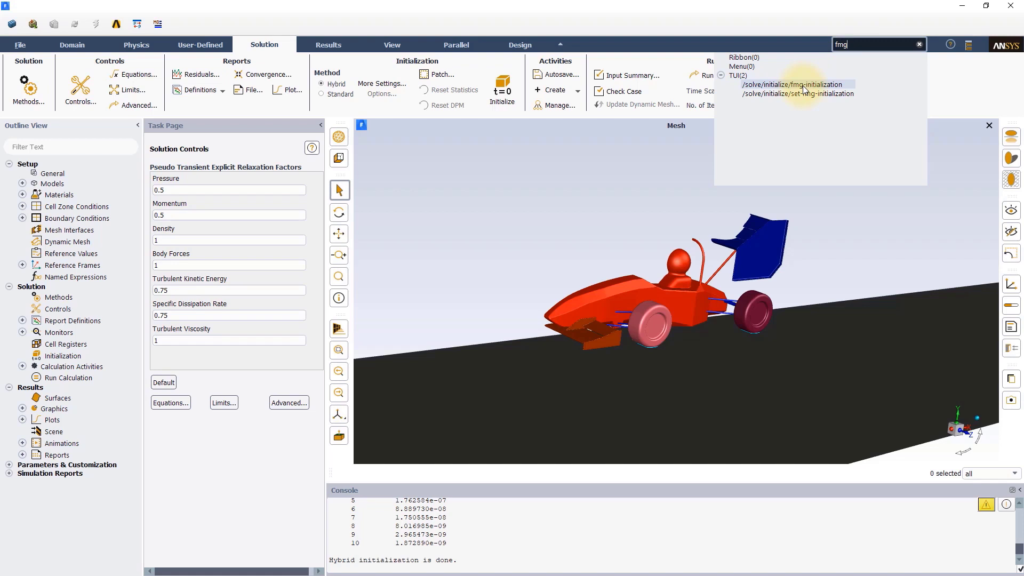
click(804, 86)
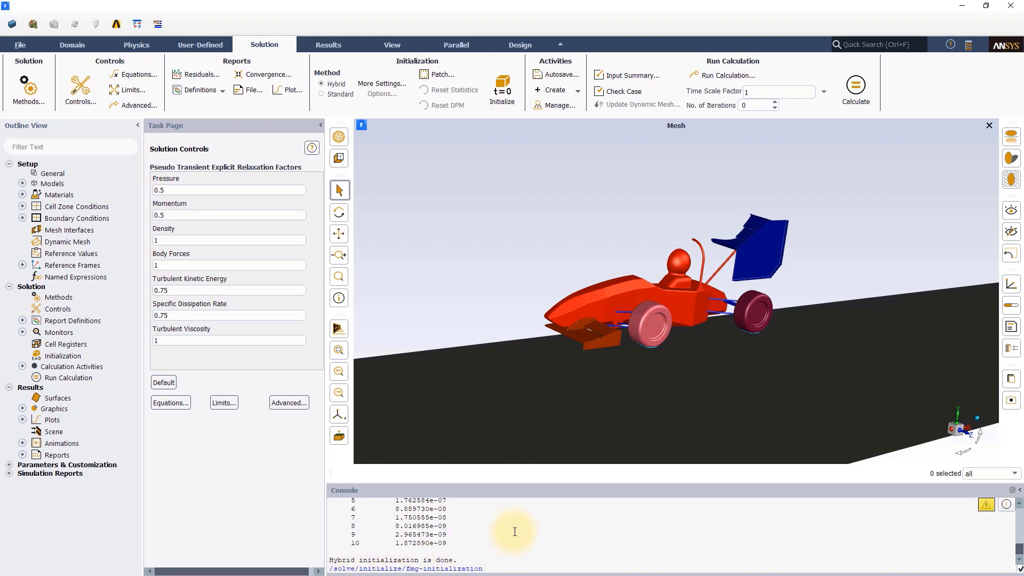
key(Return)
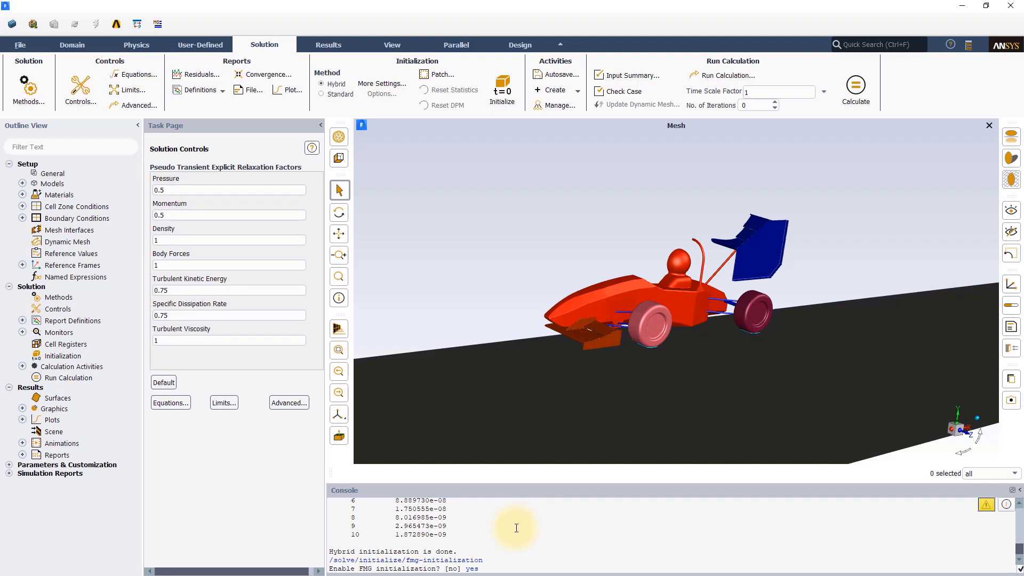
key(Return)
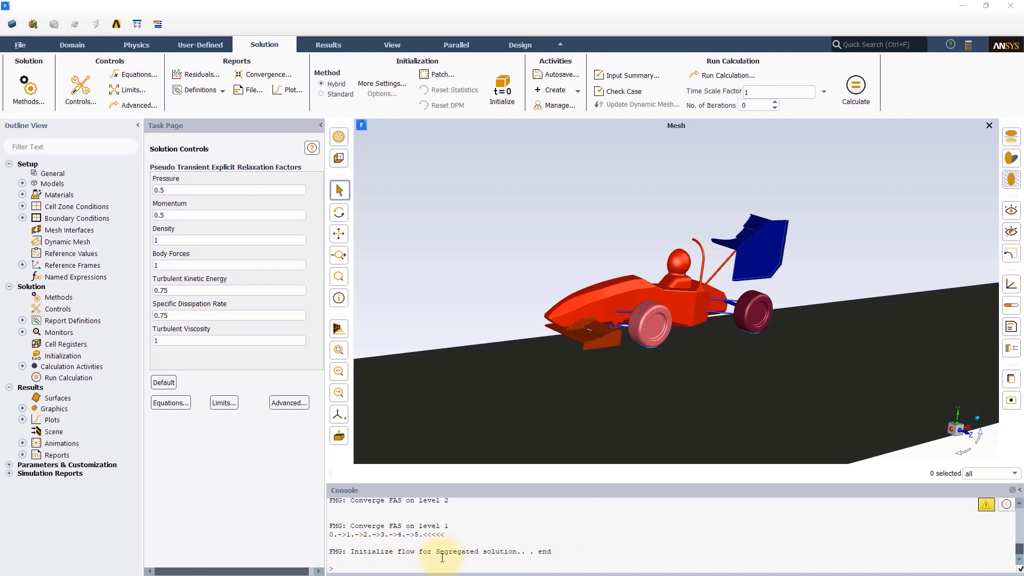
Step: Calculate 600 iterations and display the scaled residuals chart
double_click(747, 105)
click(736, 140)
click(858, 91)
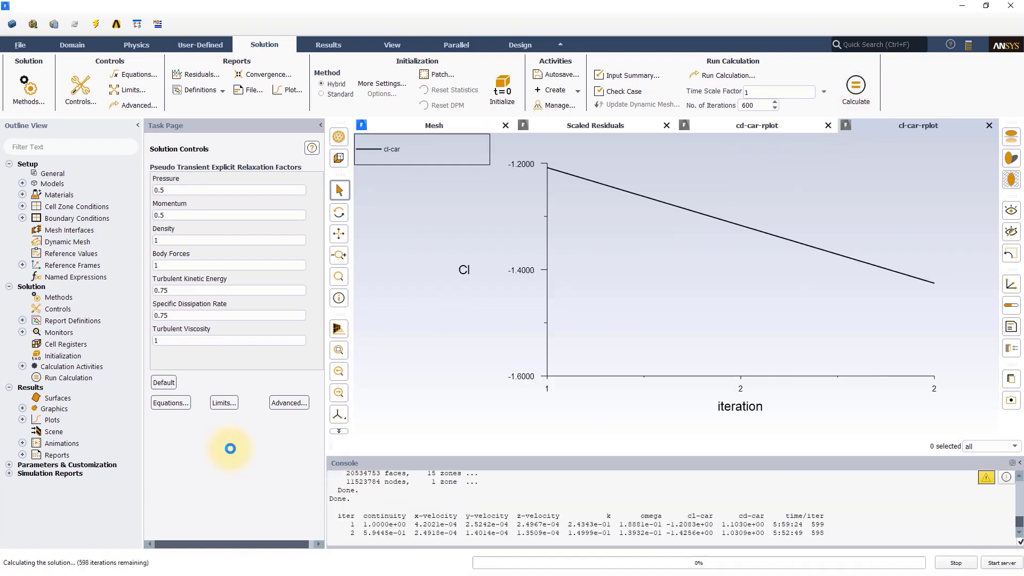
click(756, 126)
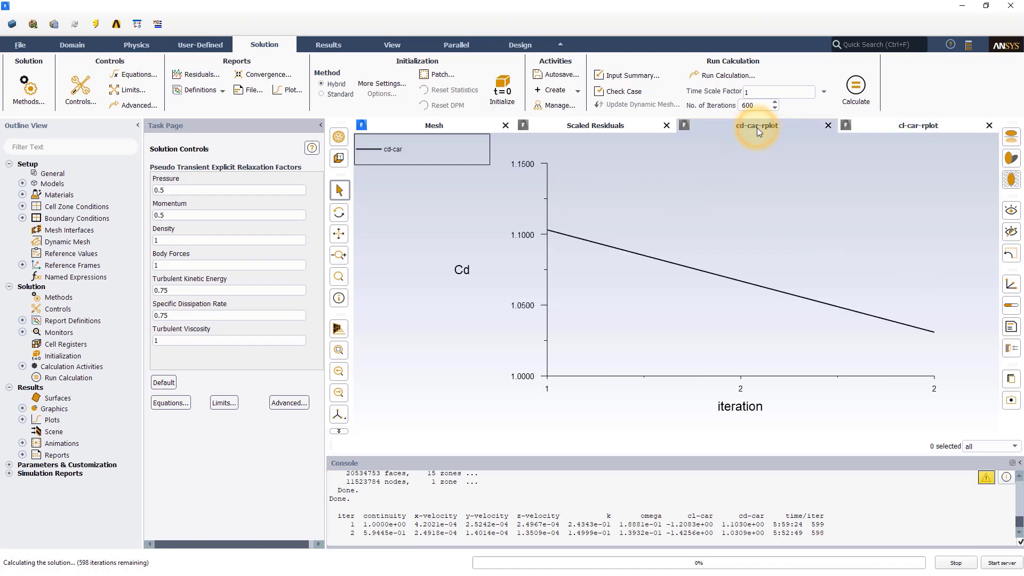
click(577, 126)
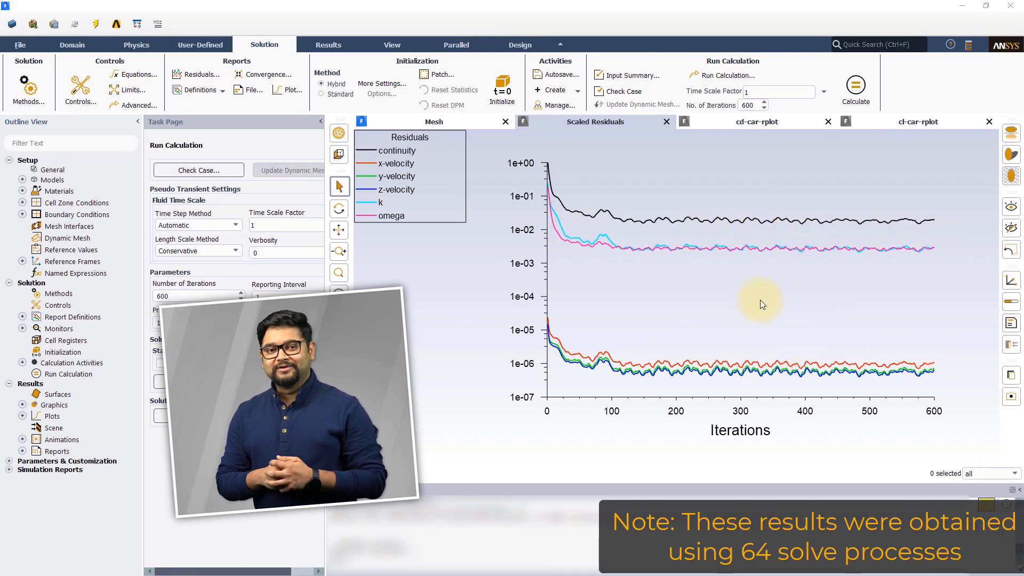
Step: Alternate between the cd-car and cl-car history plots, ending on cl-car
click(749, 131)
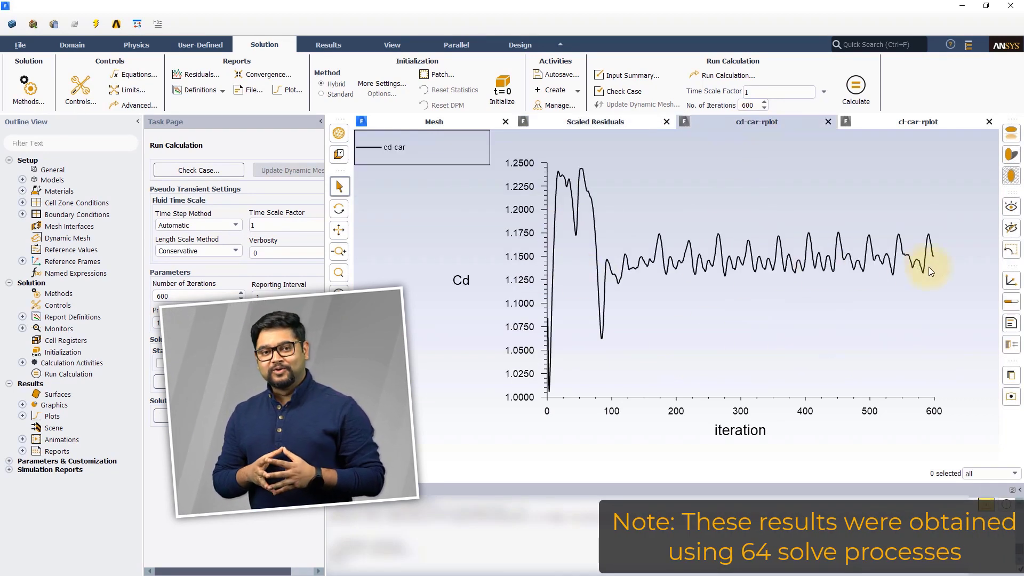
click(895, 120)
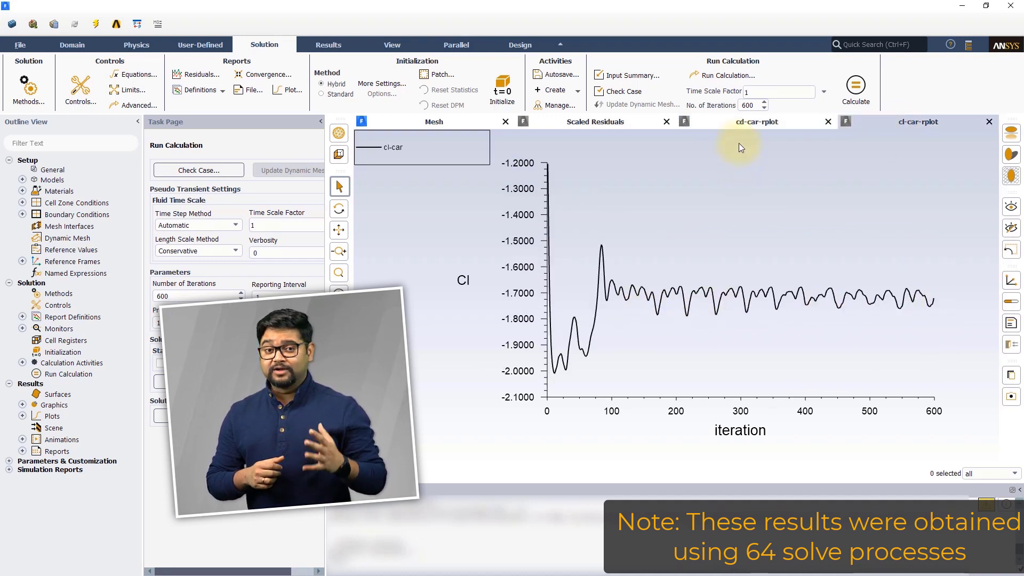
click(741, 125)
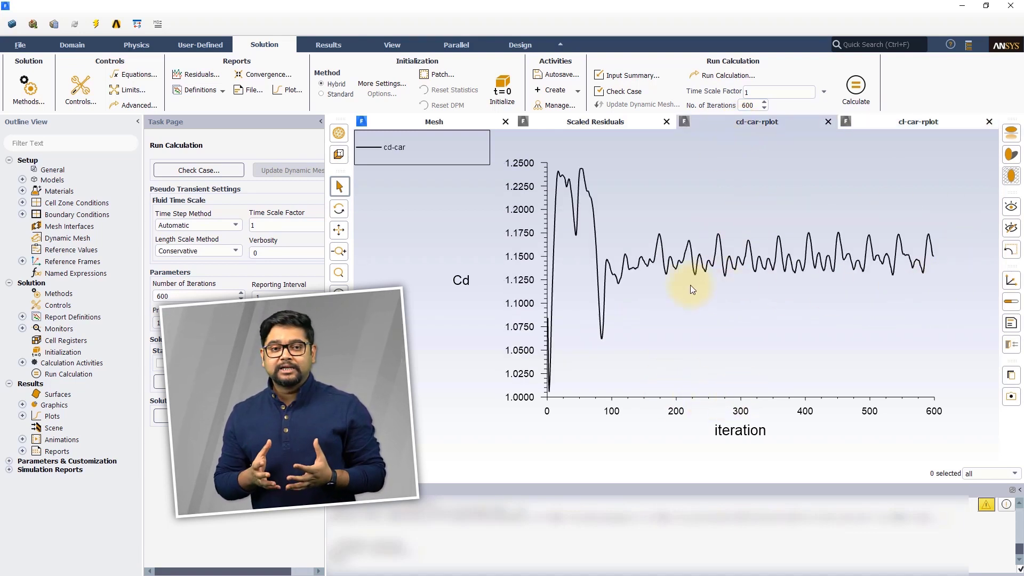
click(903, 125)
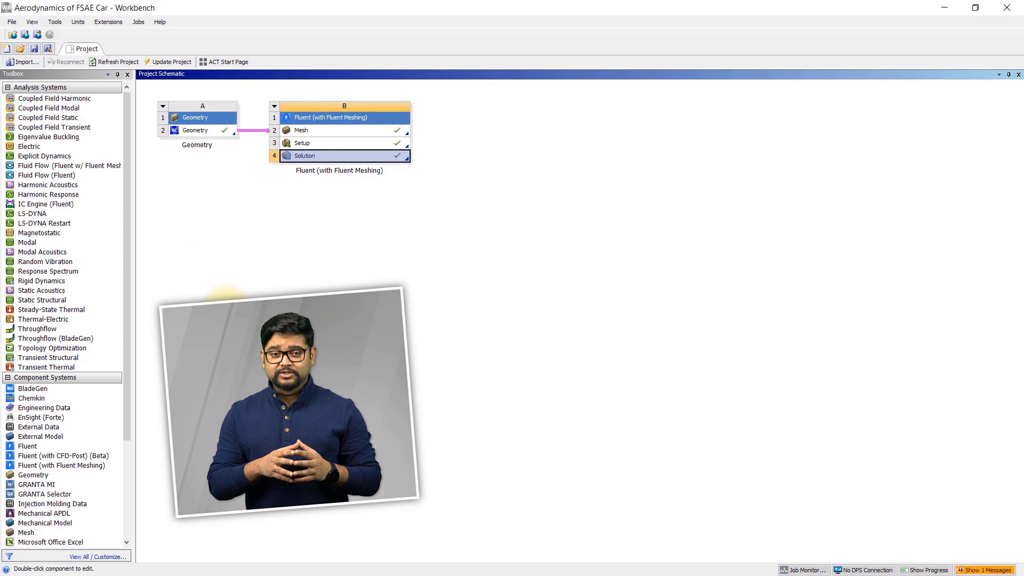
Step: Display the Workbench Files list and select both cd-car-rfile.out and cl-car-rfile.out
click(38, 25)
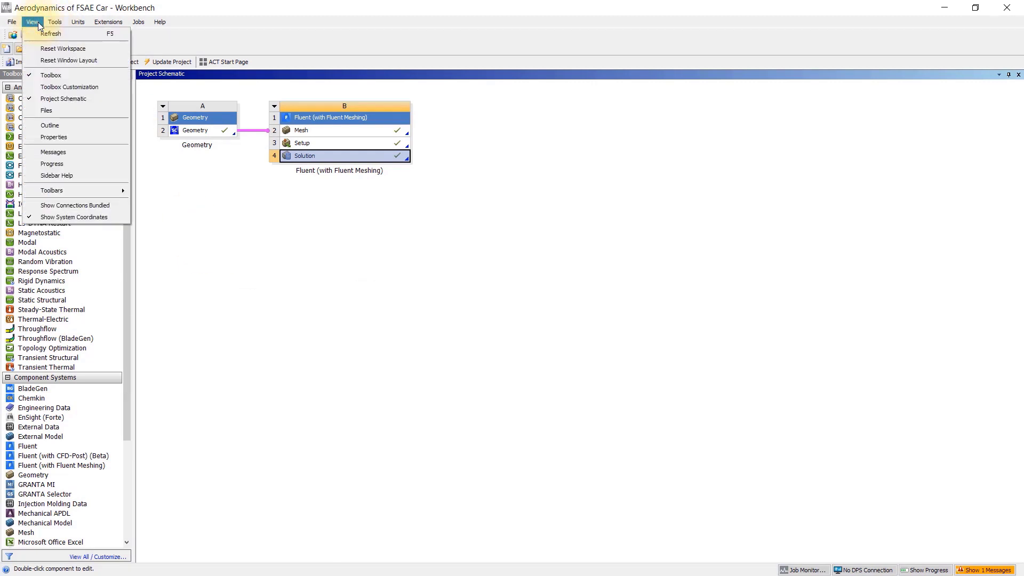
click(43, 112)
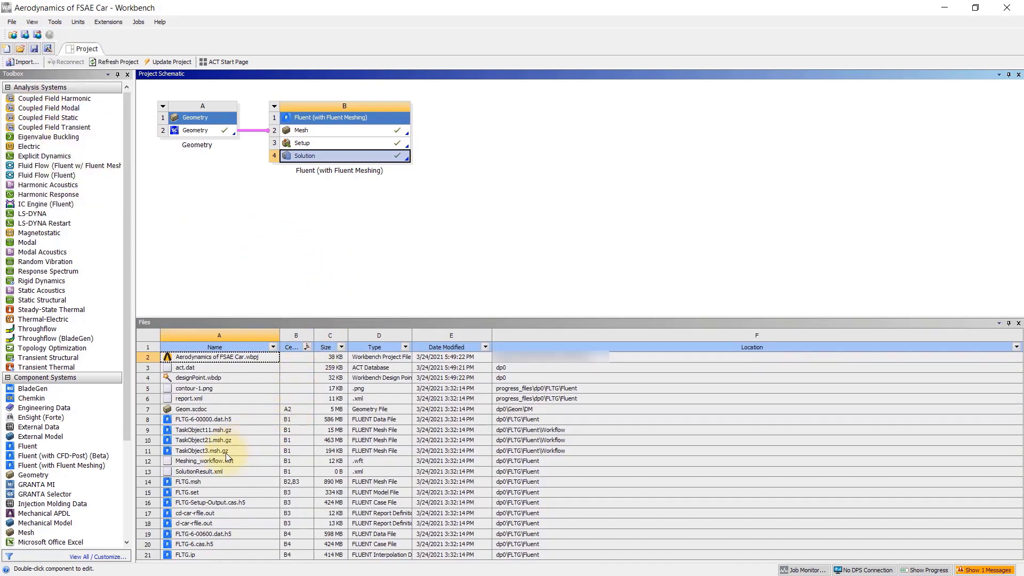
click(193, 515)
click(200, 523)
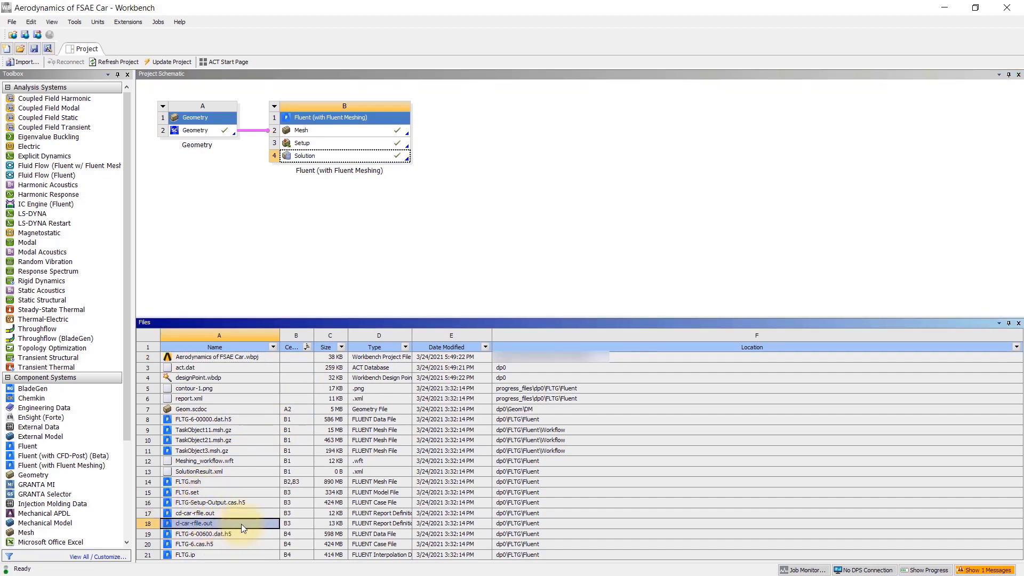
ctrl+click(520, 511)
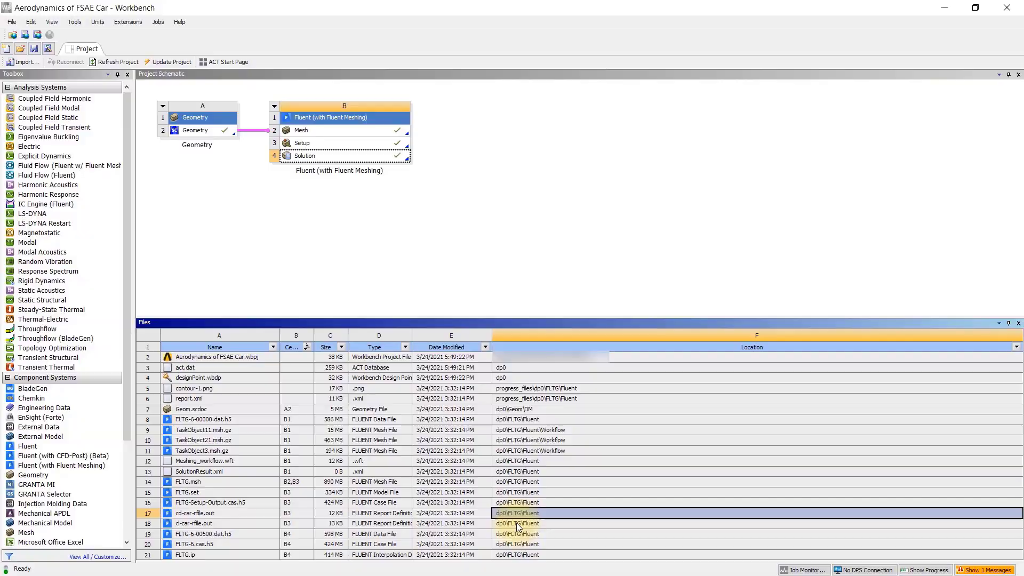